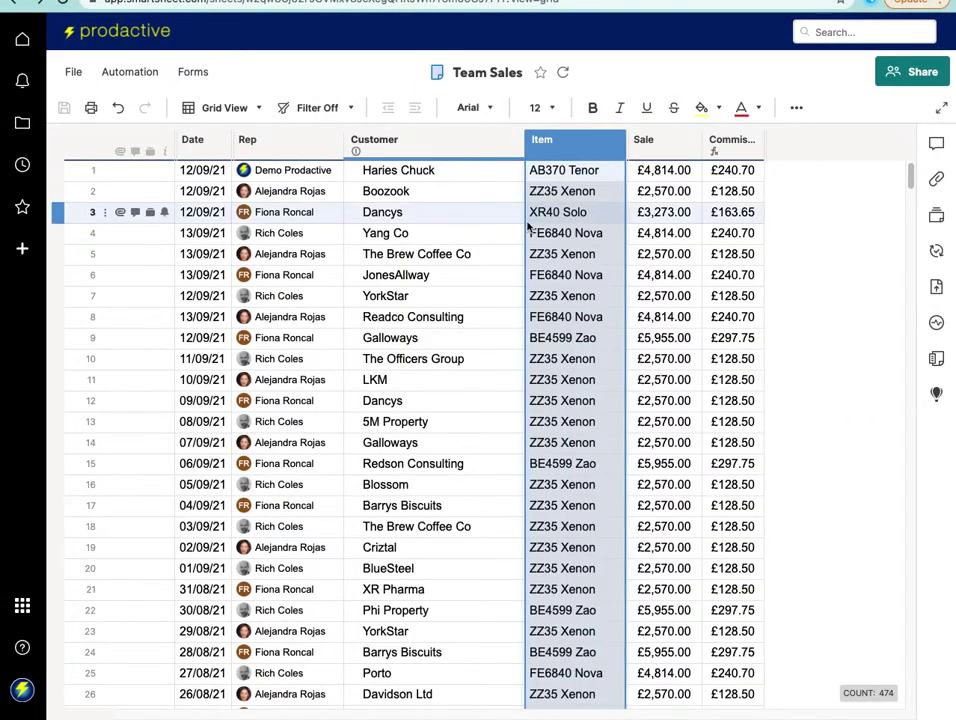
Review the Item column's dropdown values in the Team Sales sheet and the matching Item options on its entry form.
double_click(575, 157)
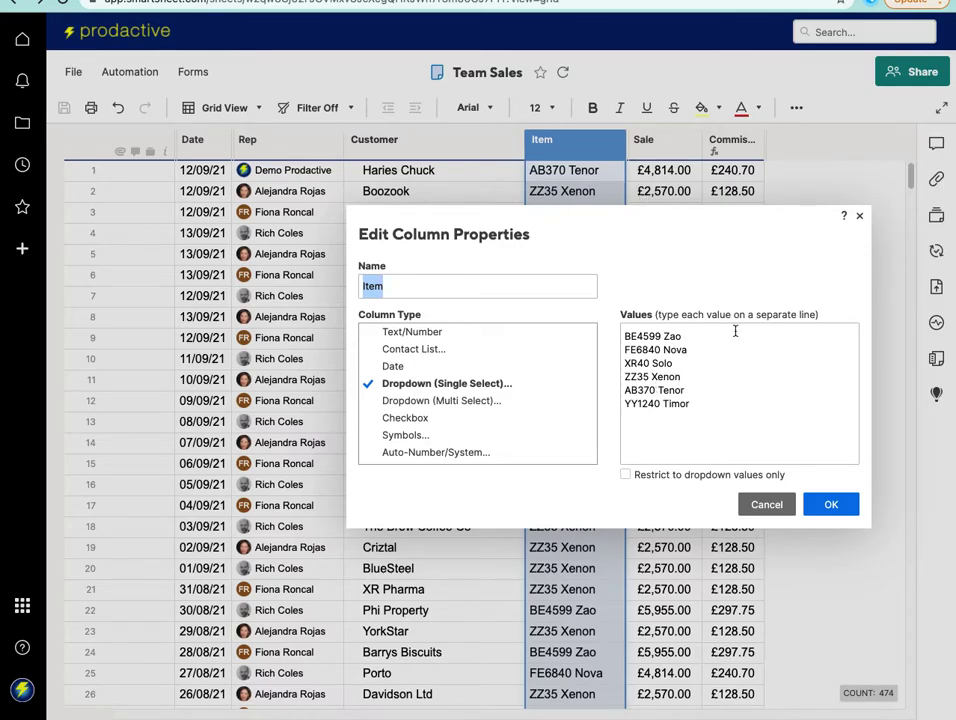
click(769, 512)
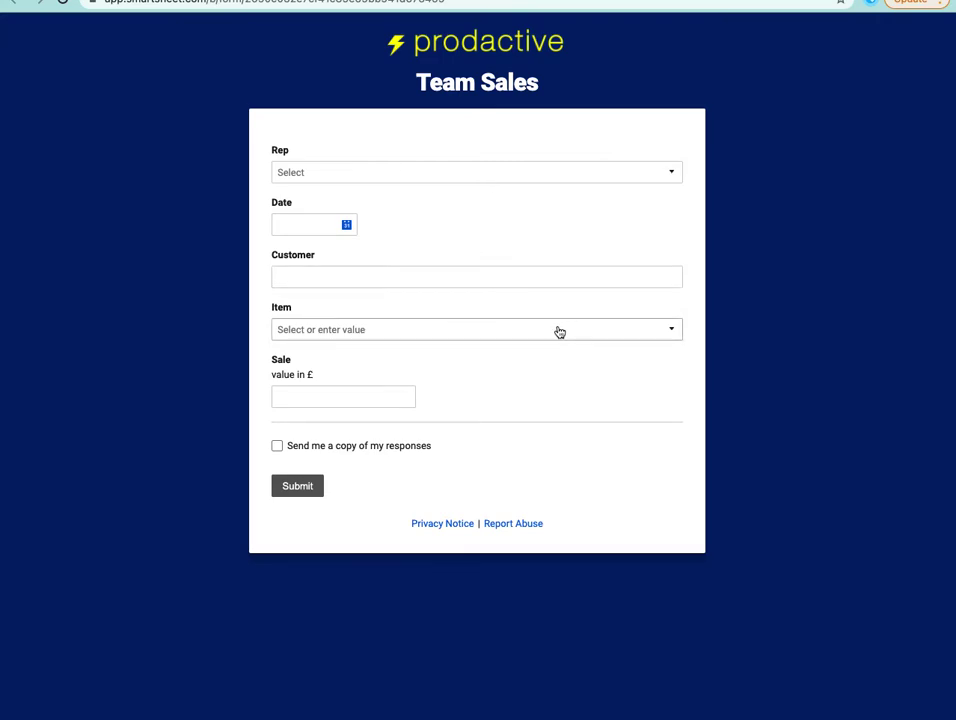
click(559, 331)
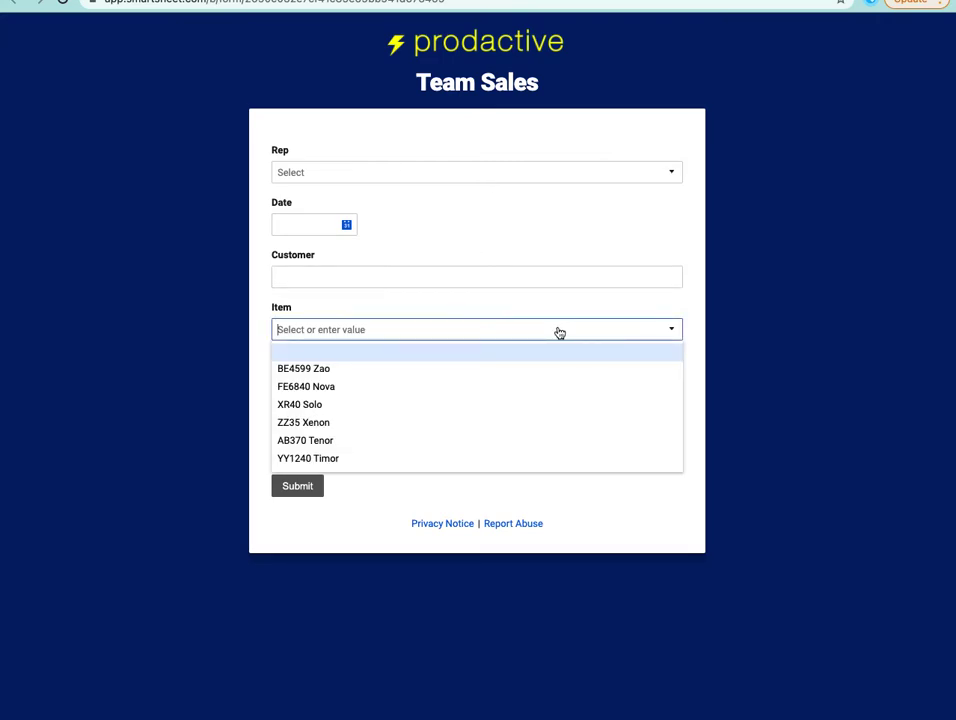
click(140, 285)
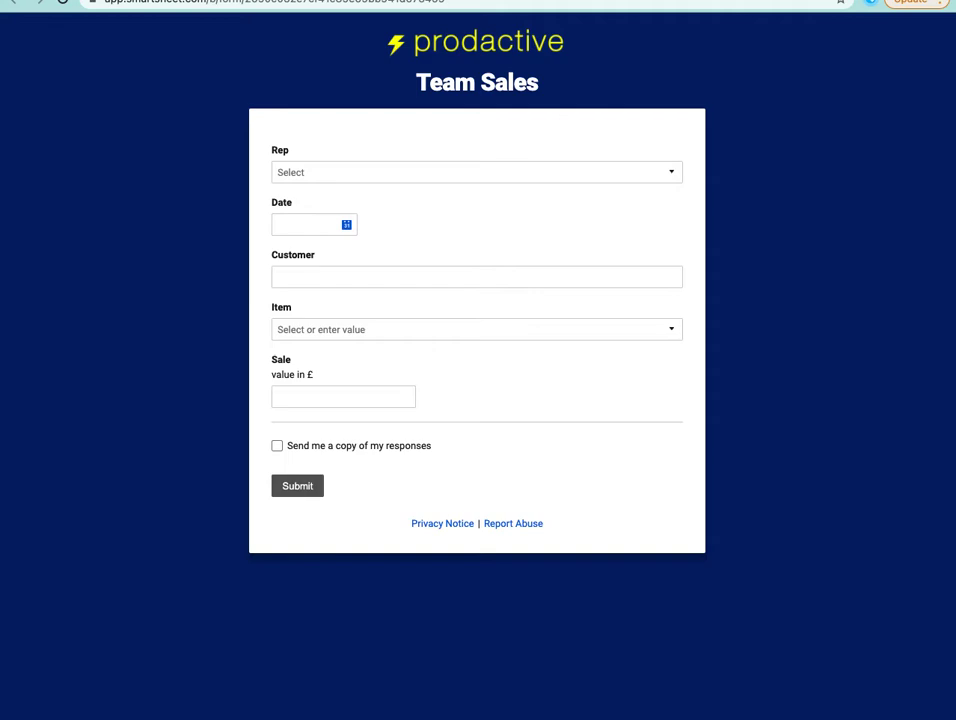
Add the product RR2200 Alto in row 7 of the Product range sheet.
click(60, 1)
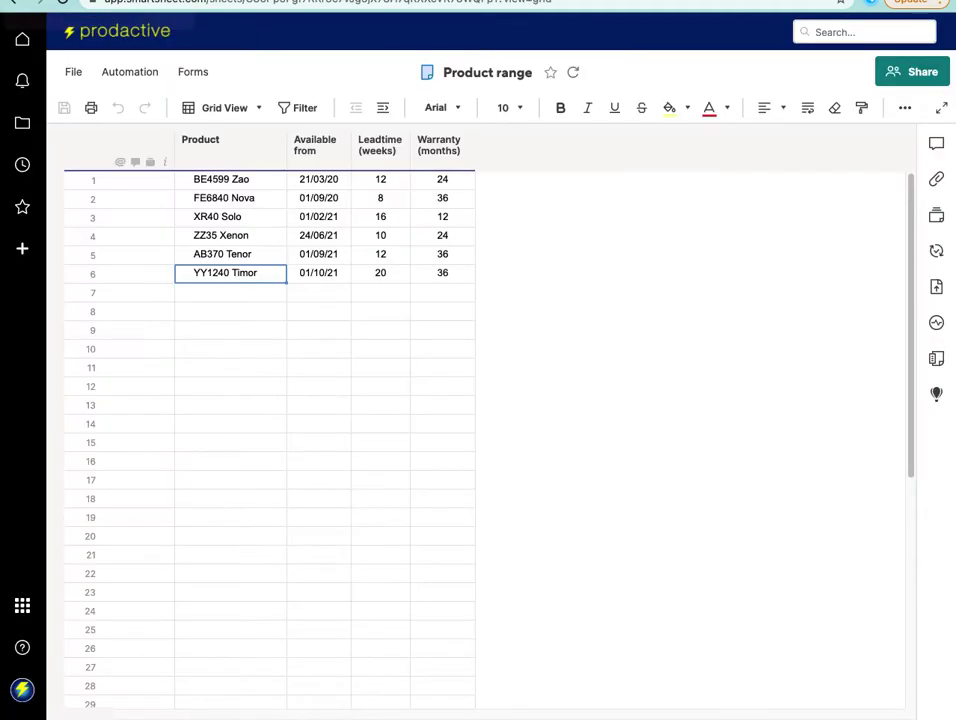
click(216, 294)
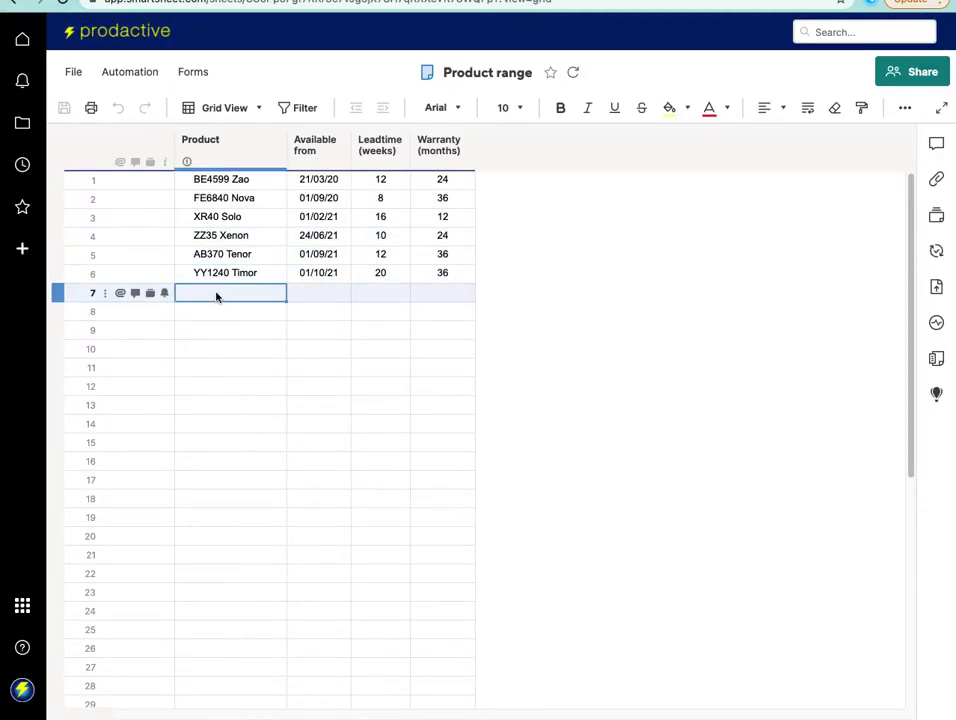
click(216, 294)
text(RR220)
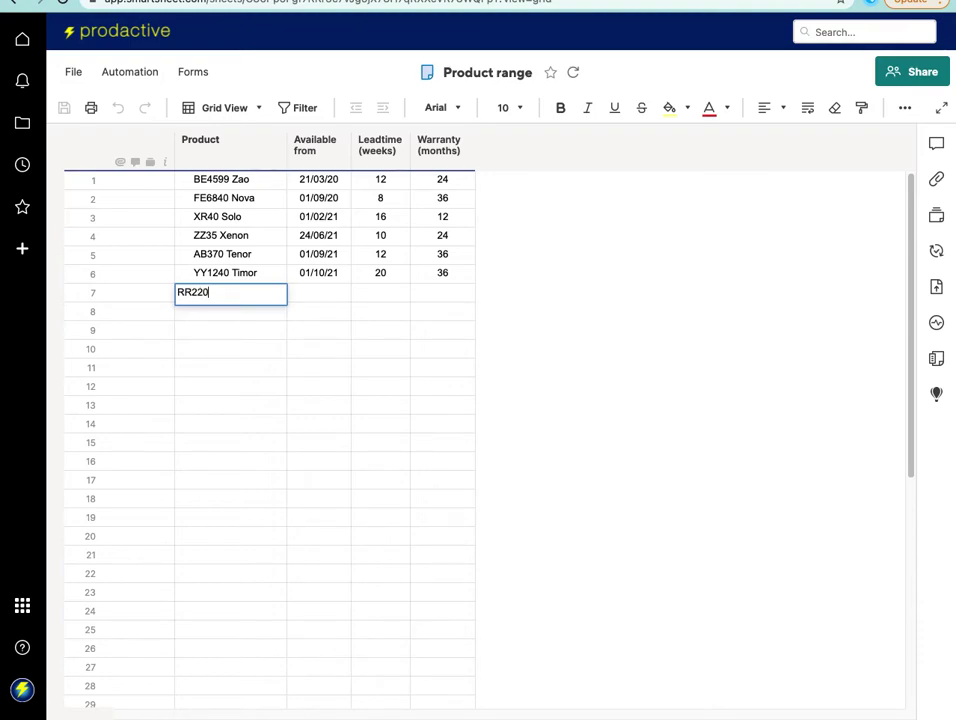
text(0 Alto)
key(Return)
Set the available-from date of RR2200 Alto to 01/10/21, matching the YY1240 Timor row.
click(230, 291)
click(230, 272)
click(318, 272)
click(318, 291)
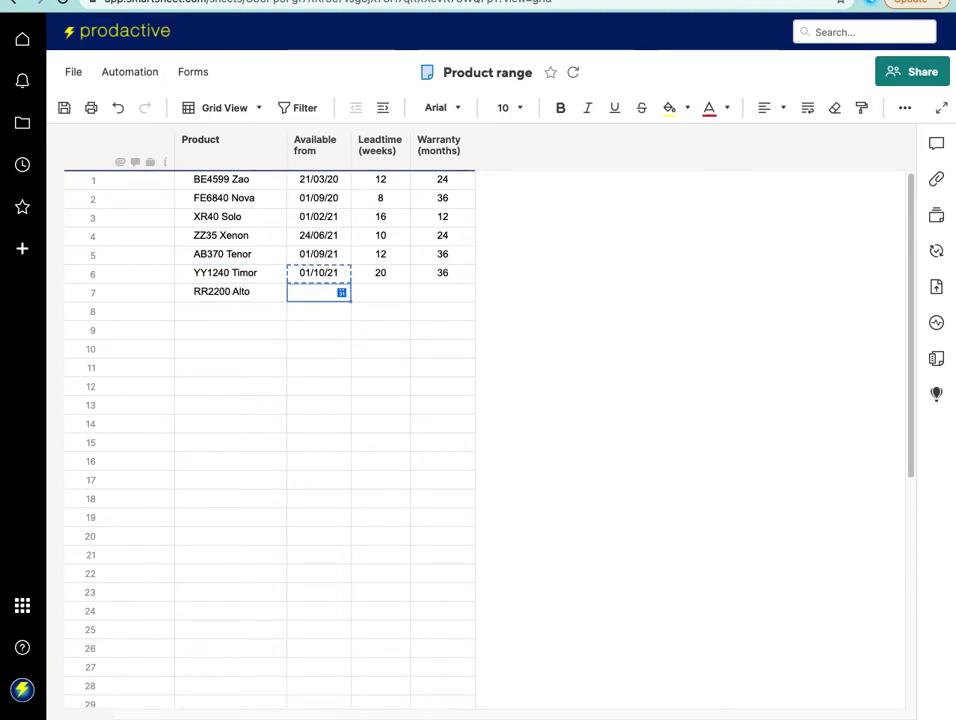
text(01/10/21)
Copy the AB370 Tenor lead time of 12 weeks and warranty of 36 months to RR2200 Alto, and save the sheet.
click(318, 272)
click(318, 254)
click(380, 254)
shift+click(442, 254)
key(ctrl+c)
click(380, 291)
key(ctrl+v)
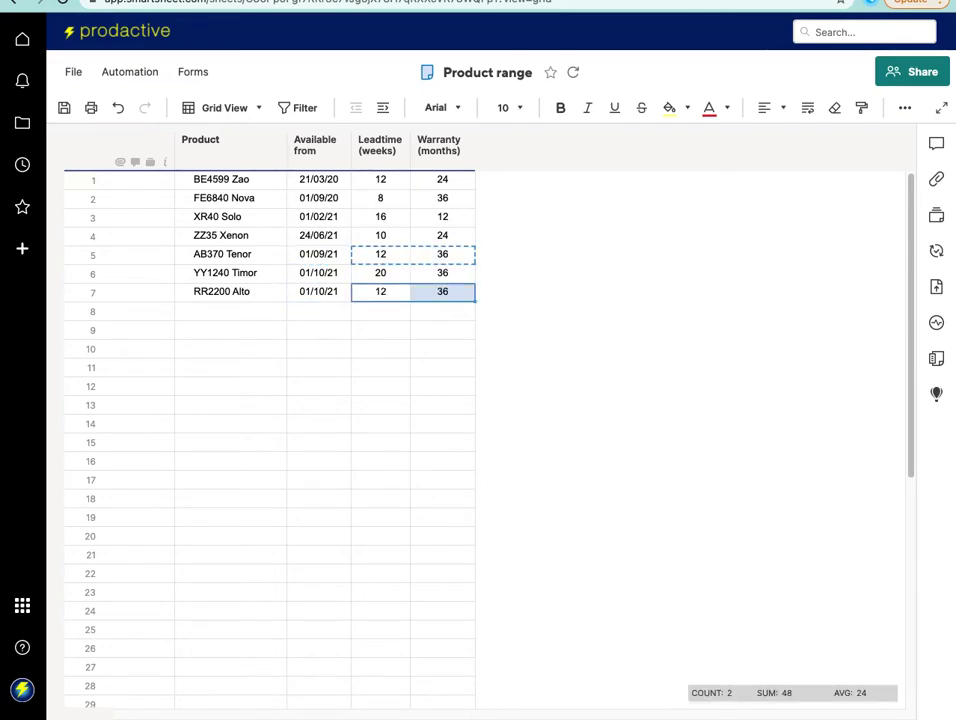
key(Return)
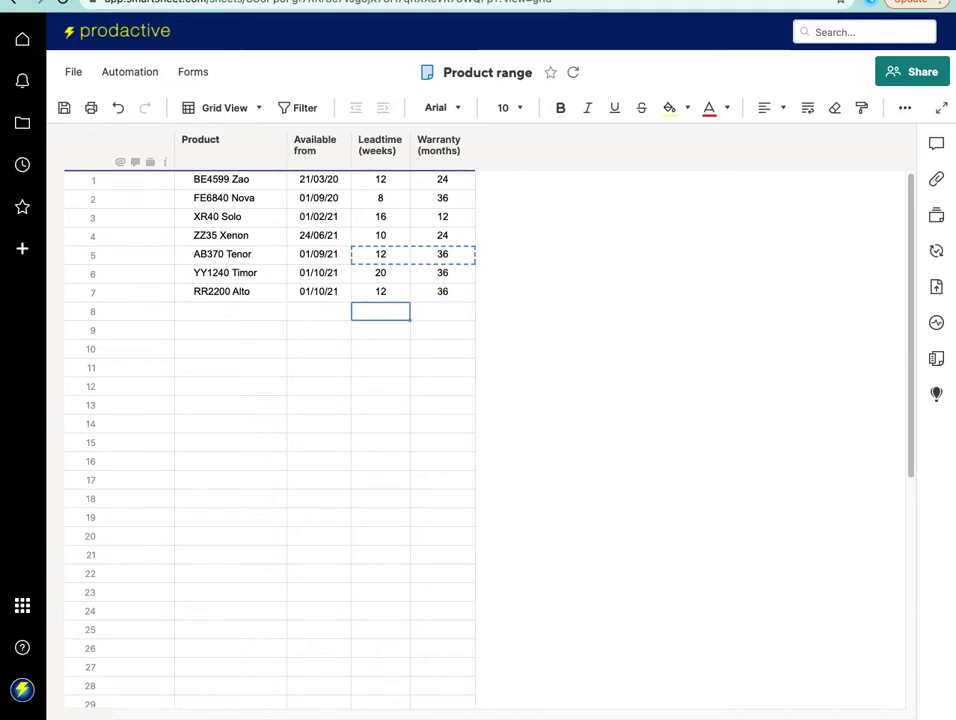
key(ctrl+s)
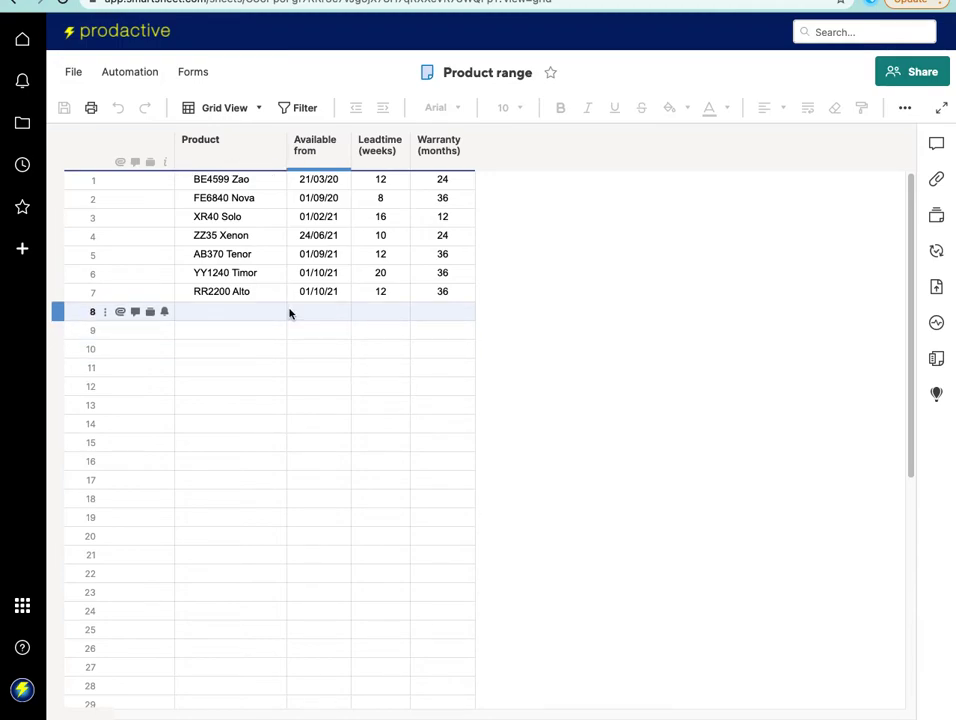
Open Data Shuttle and start a new workflow of the Offload Grid Data type.
click(22, 608)
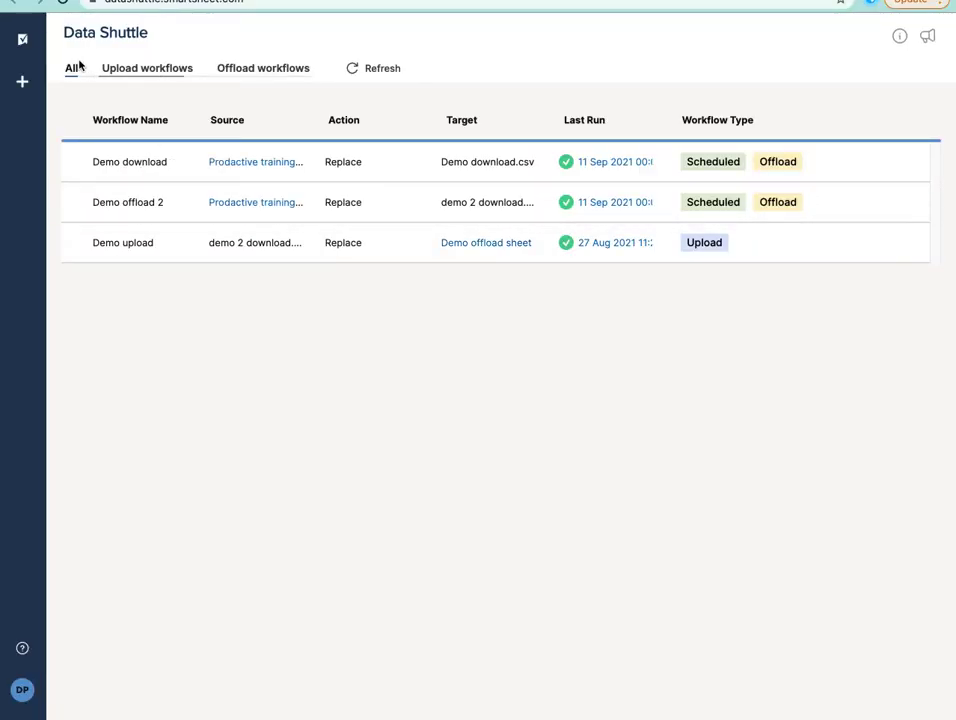
click(22, 83)
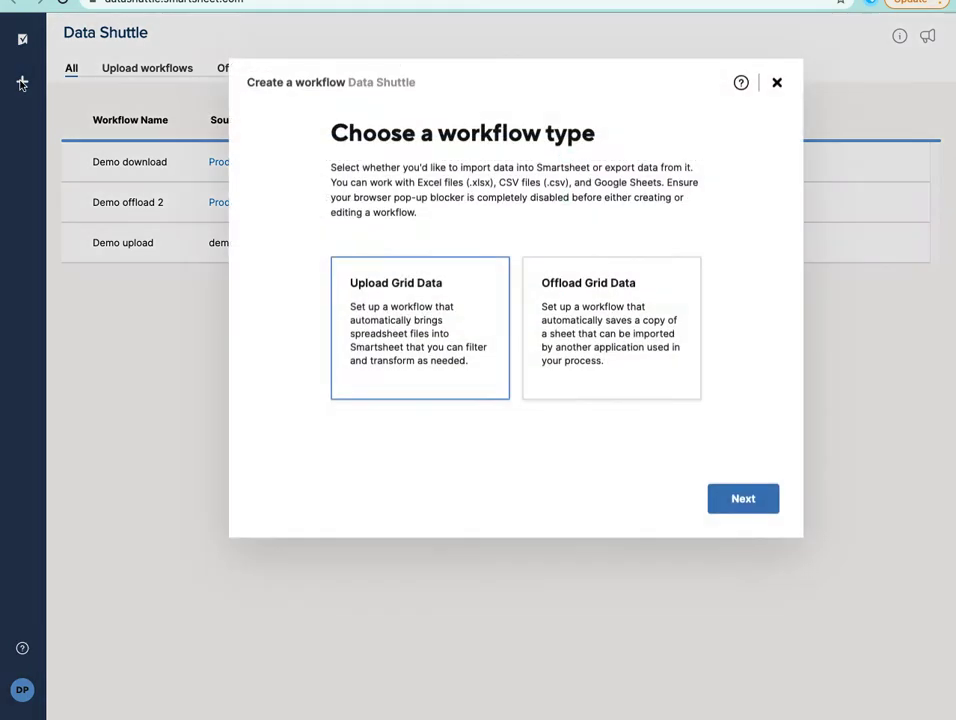
click(610, 355)
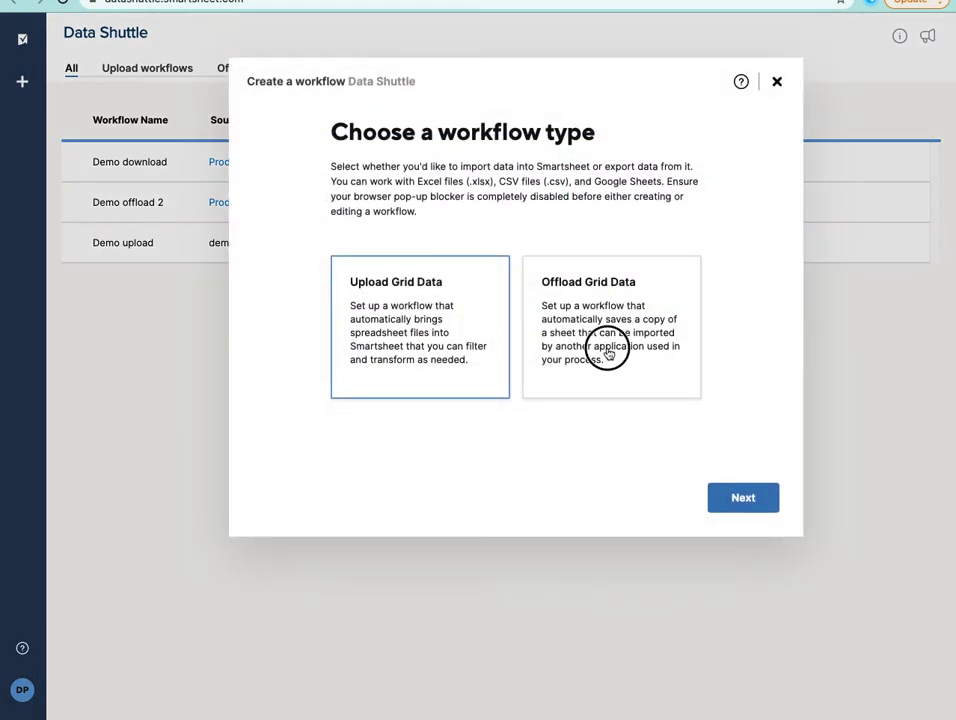
click(754, 502)
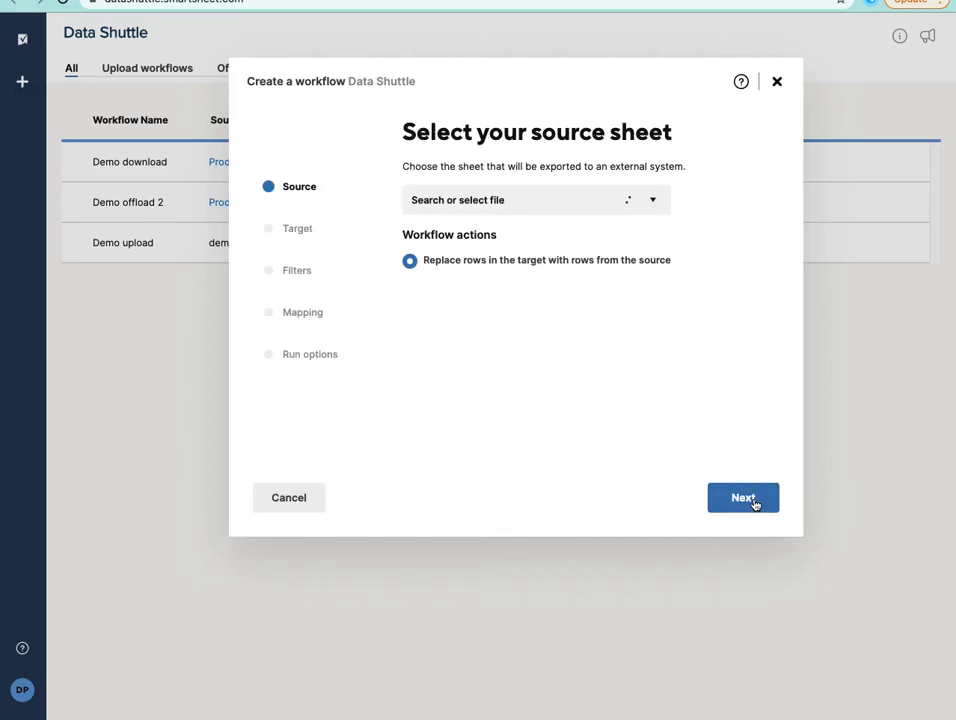
Choose the Product range sheet from the Sales team folder as the source, replacing the target rows with the source rows.
click(550, 203)
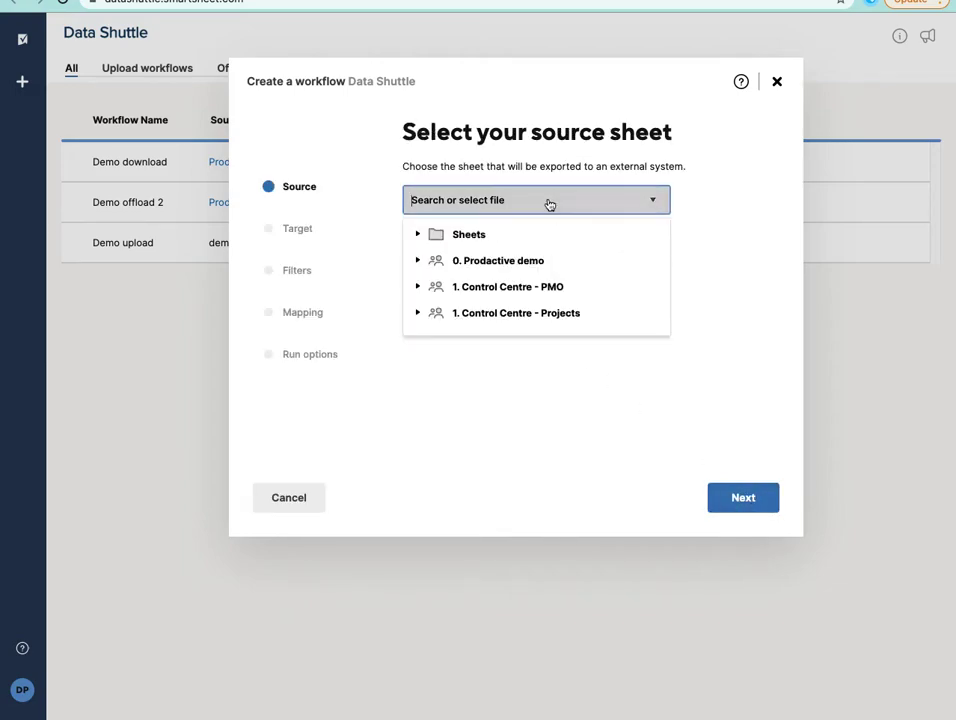
click(417, 261)
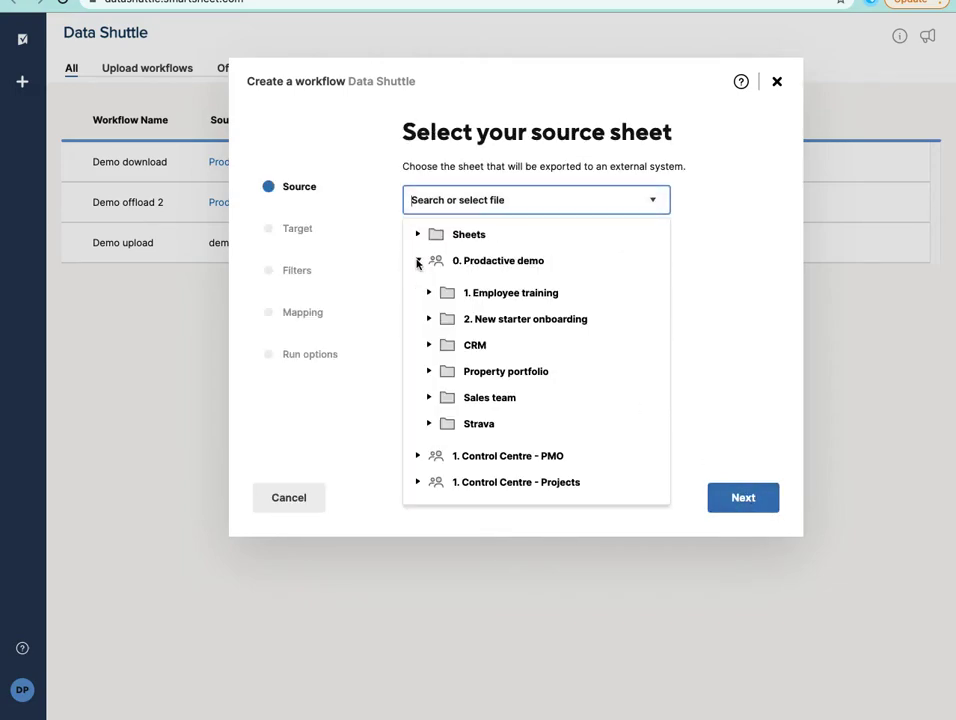
click(429, 398)
scroll(474, 433, down, 1)
click(476, 438)
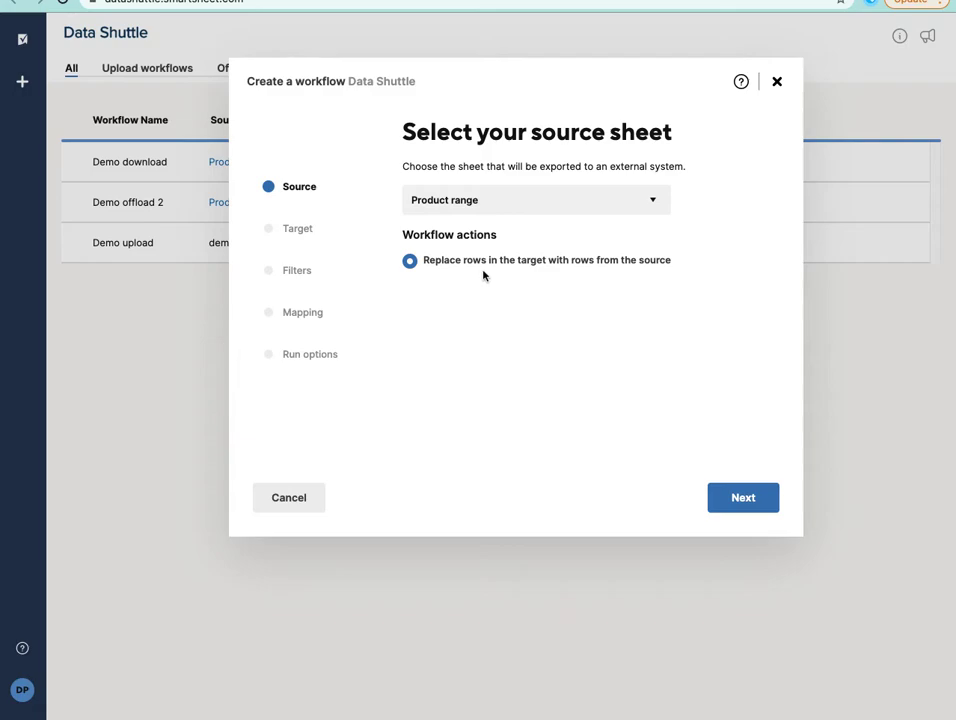
click(440, 261)
click(752, 510)
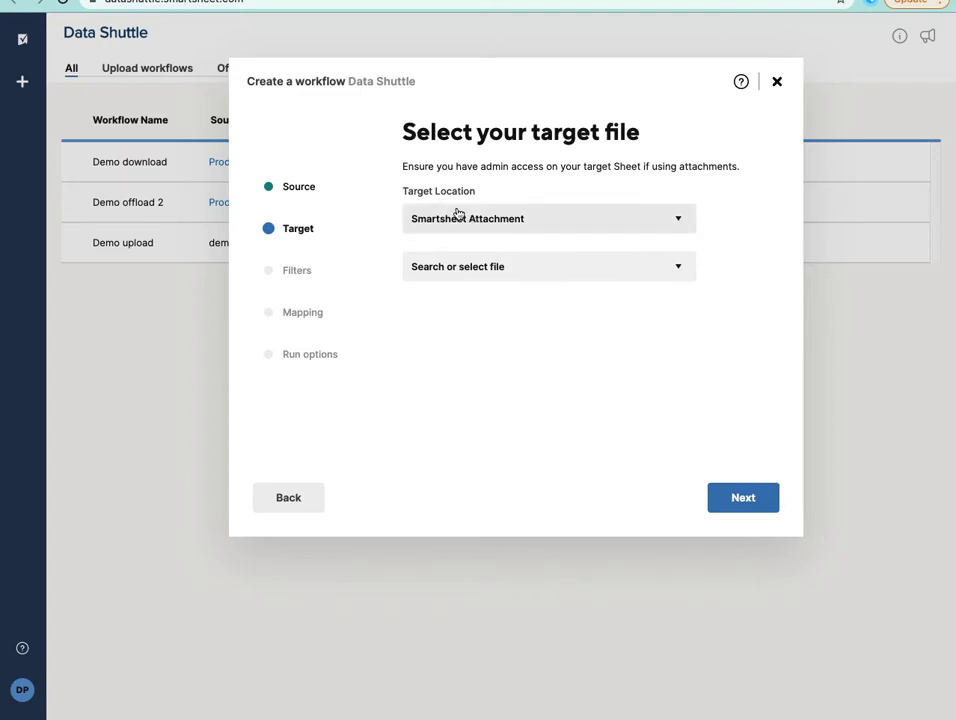
Set the target location to Smartsheet Attachment on the Product range sheet in the Sales team folder.
click(473, 222)
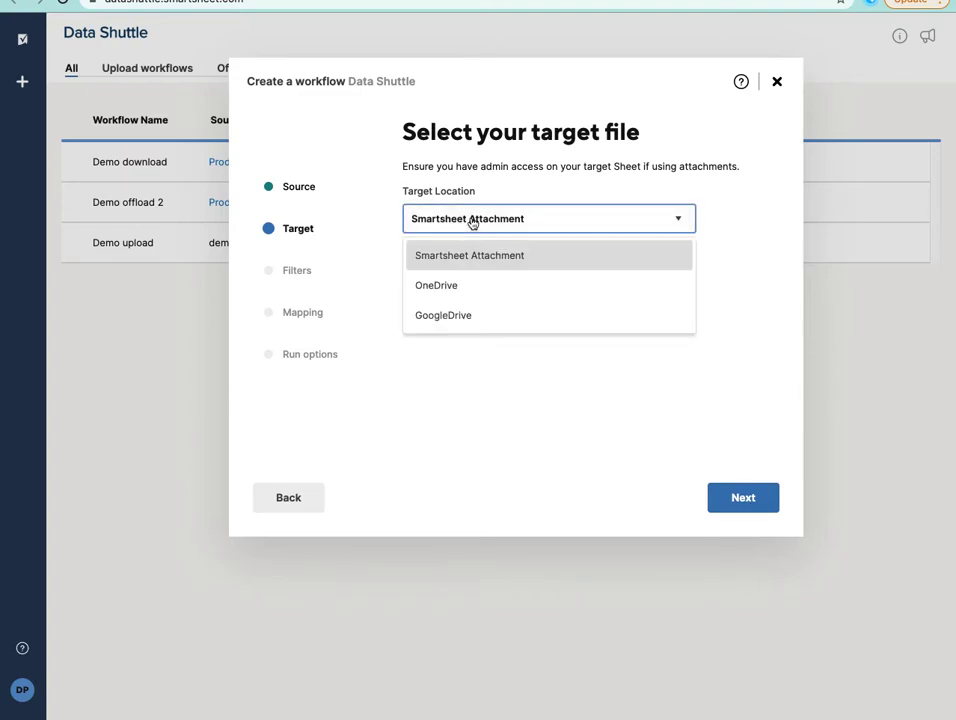
click(469, 262)
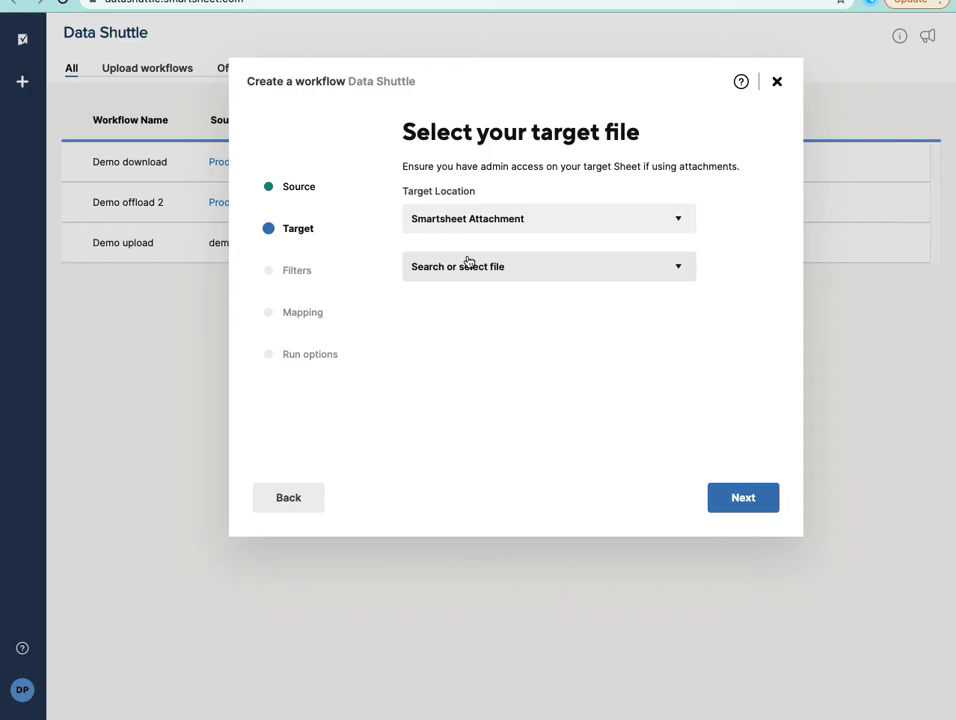
click(470, 270)
click(418, 328)
click(431, 464)
scroll(482, 484, down, 5)
click(480, 444)
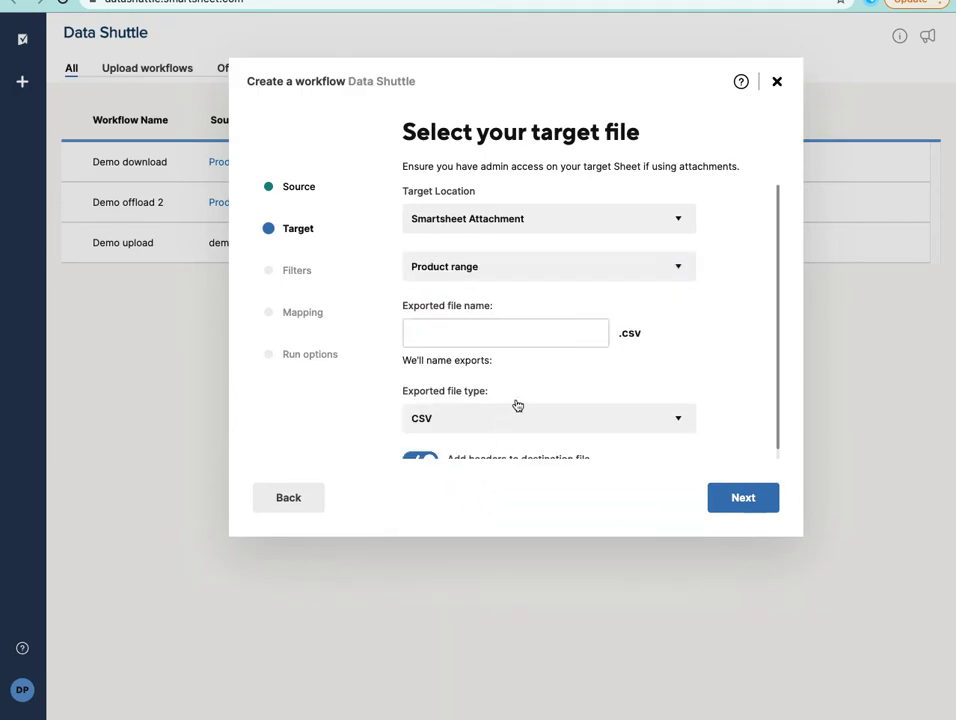
Name the exported file "Product update download for demo".
click(529, 329)
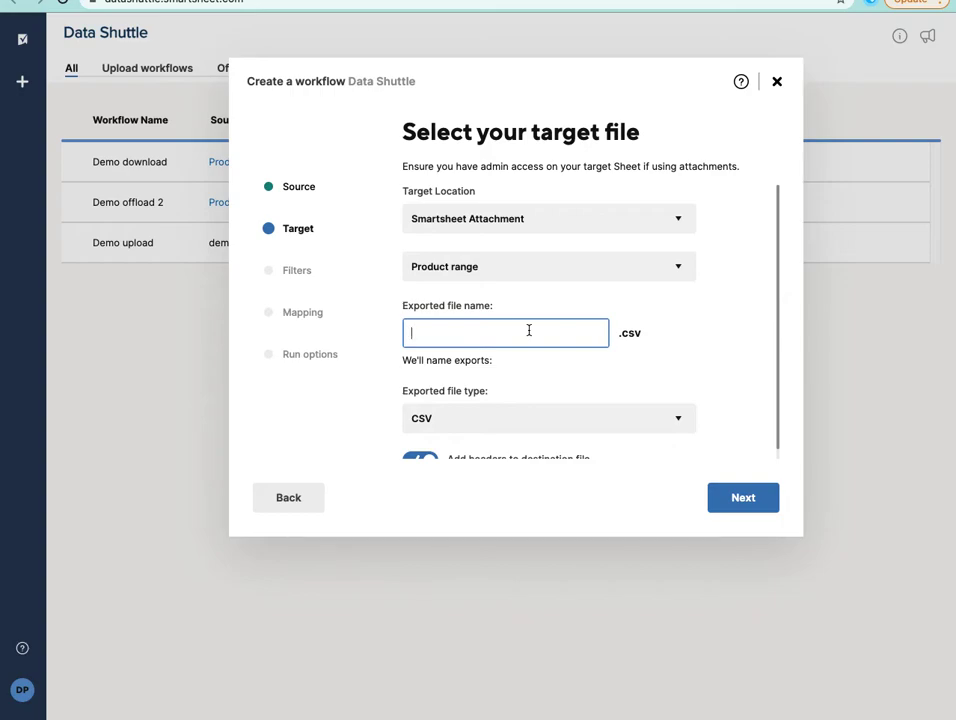
text(Product updte)
key(BackSpace)
key(BackSpace)
key(BackSpace)
text(ate down)
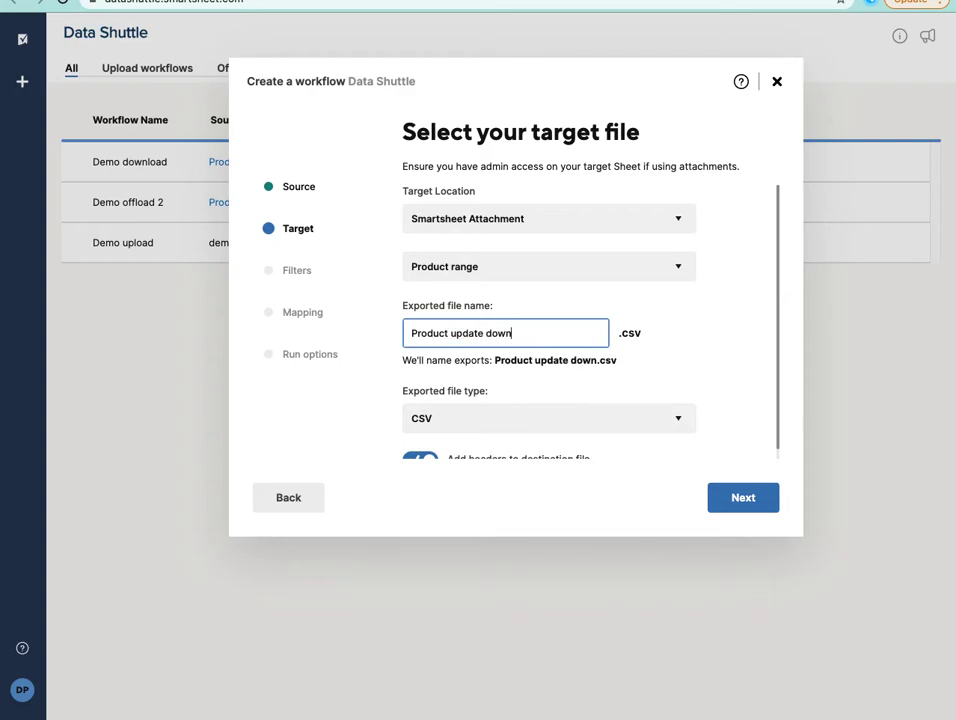
text(lo)
key(BackSpace)
text(load for demo)
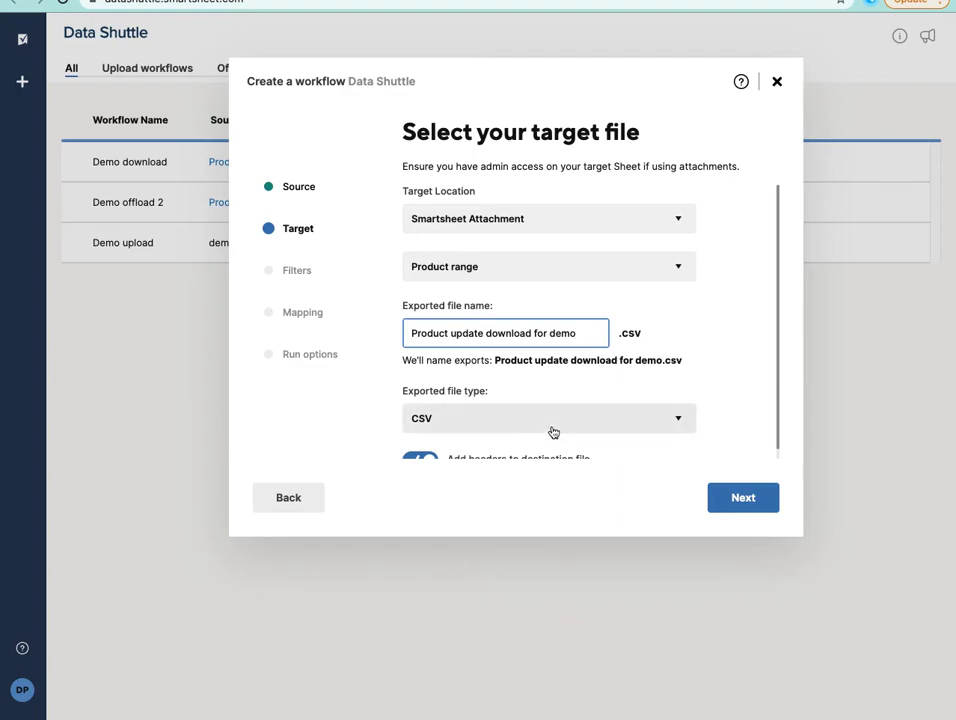
Set the exported file type to Excel with headers kept in the destination file, and leave the data unfiltered.
click(550, 428)
click(493, 496)
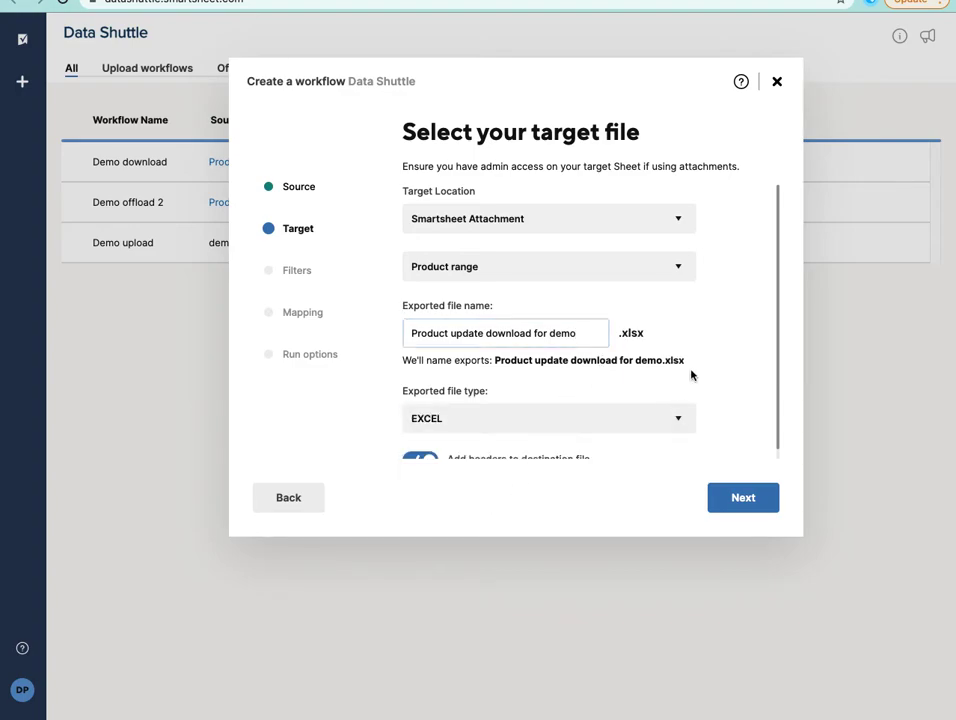
scroll(691, 374, down, 1)
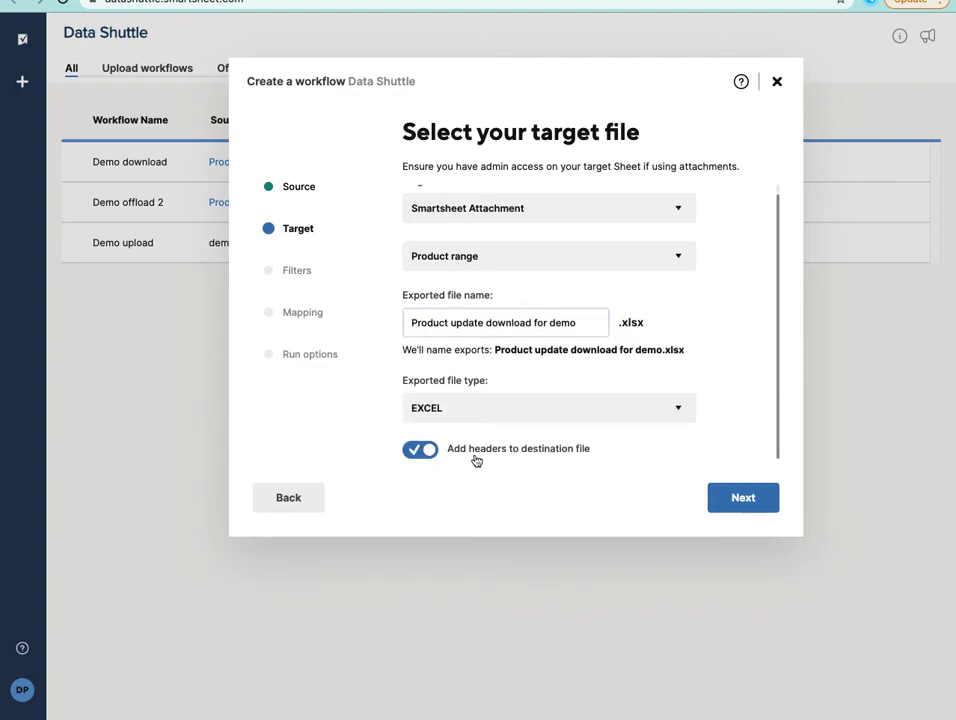
click(742, 500)
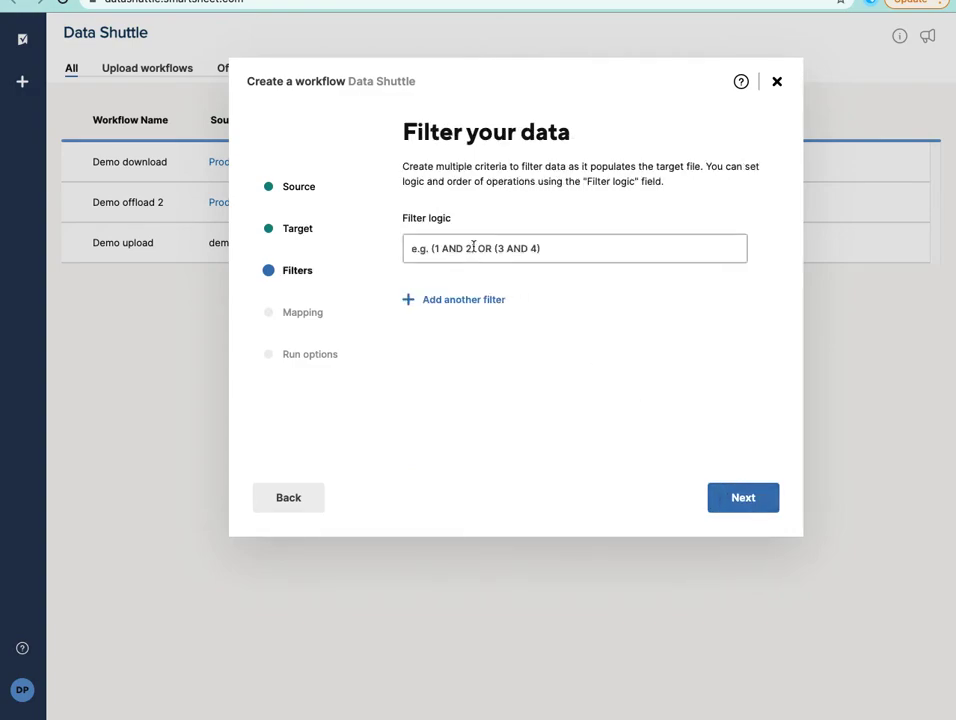
click(742, 506)
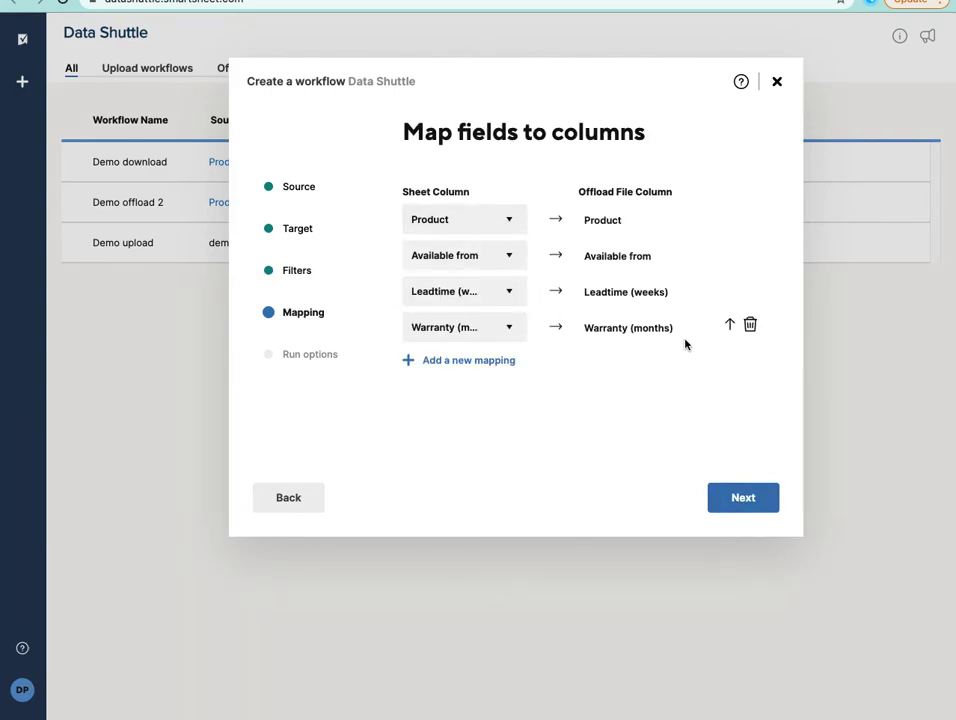
Remove the Warranty, Leadtime and Available from mappings so only the Product column is offloaded, and accept the mapping.
mouse_move(730, 249)
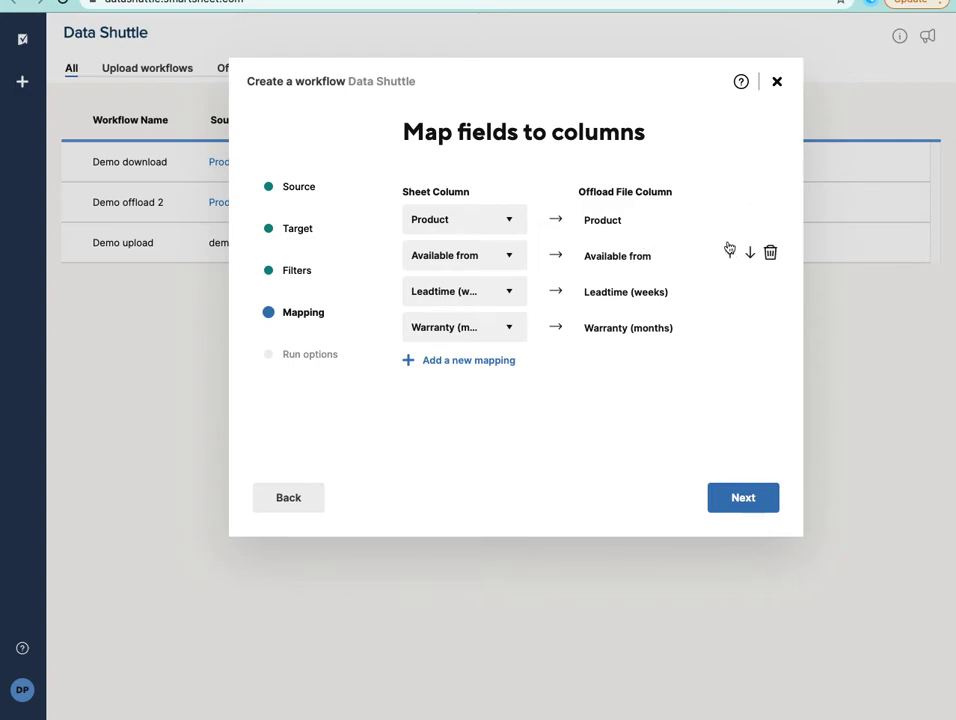
click(750, 327)
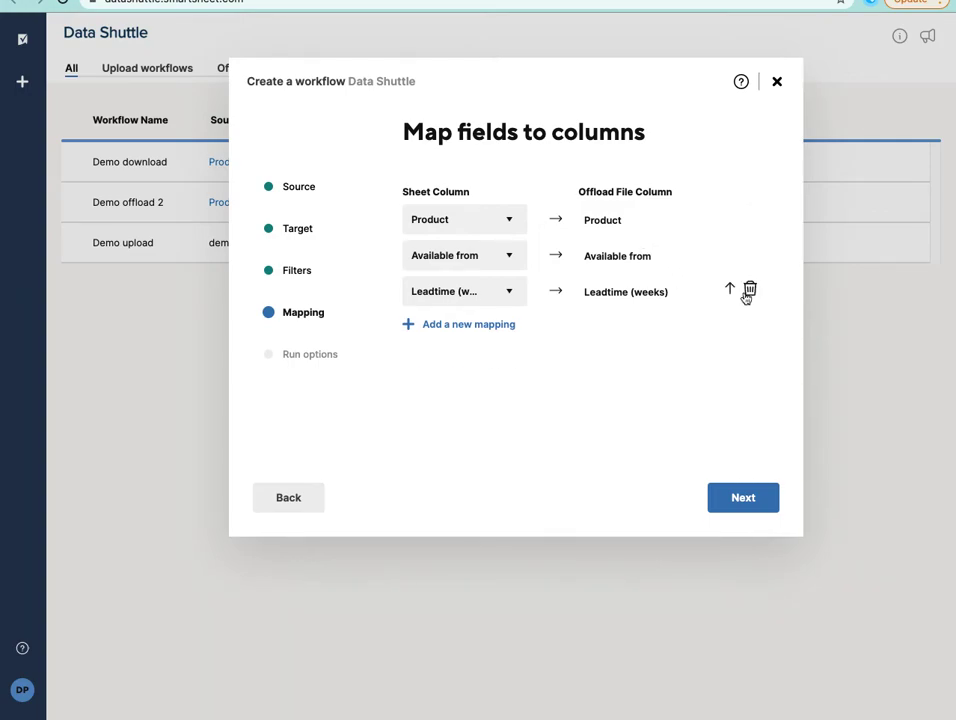
click(749, 291)
click(749, 254)
mouse_move(476, 222)
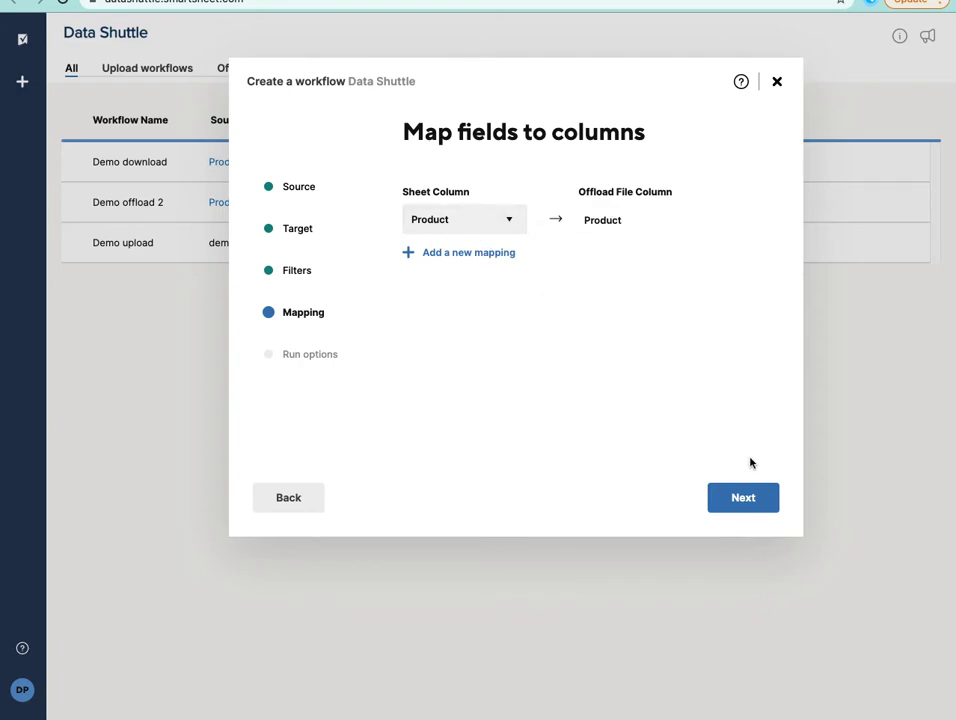
click(751, 505)
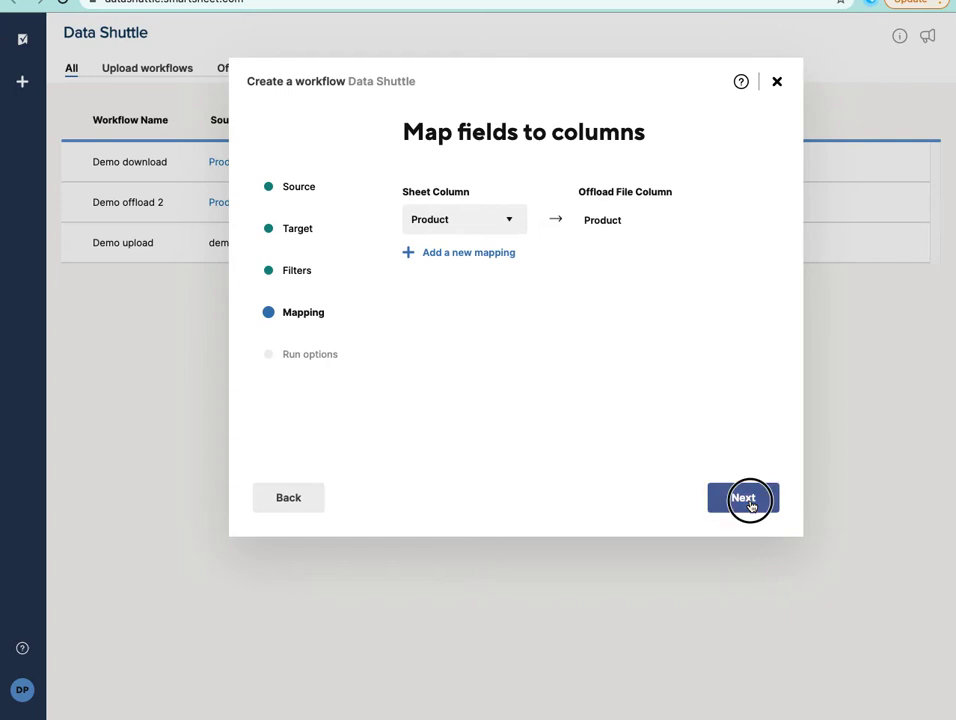
Enable running the offload workflow on a schedule and set it to run on Monday.
click(422, 208)
click(465, 276)
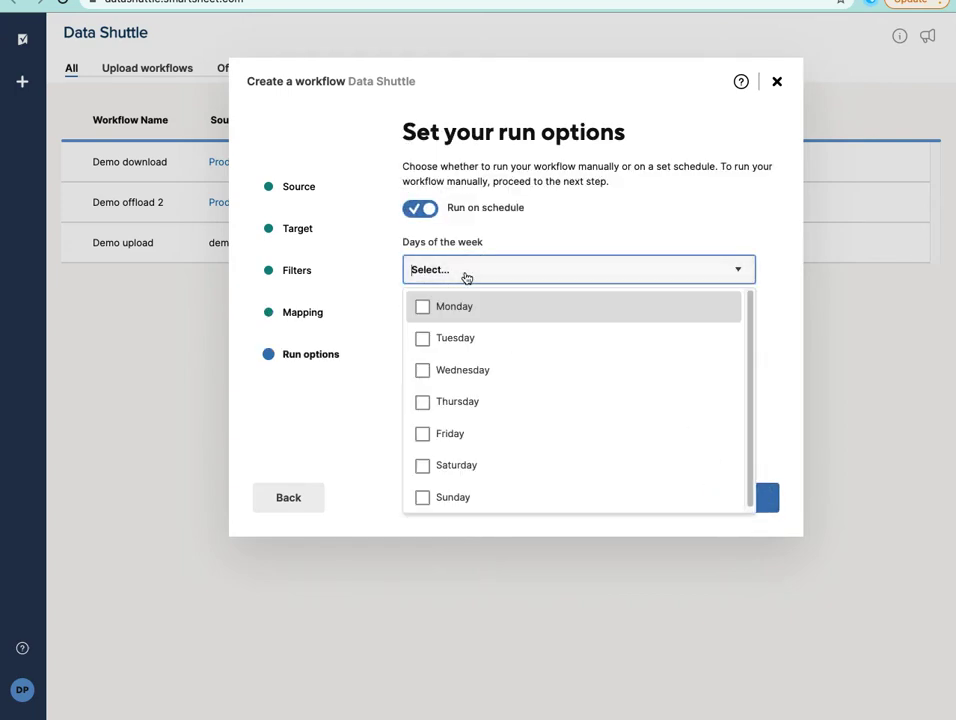
click(424, 309)
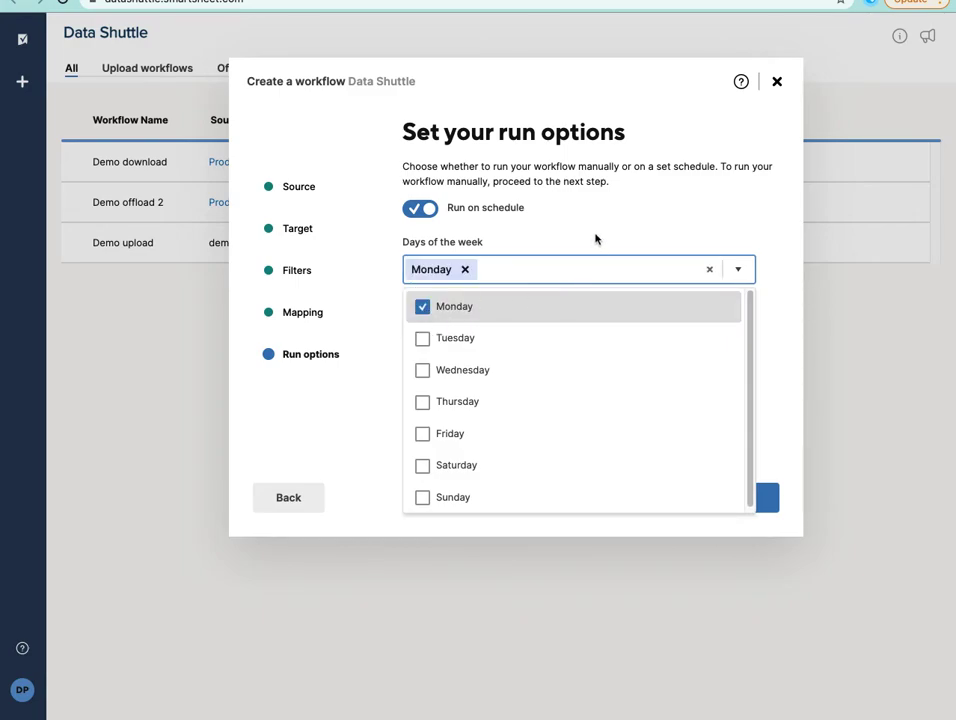
click(784, 442)
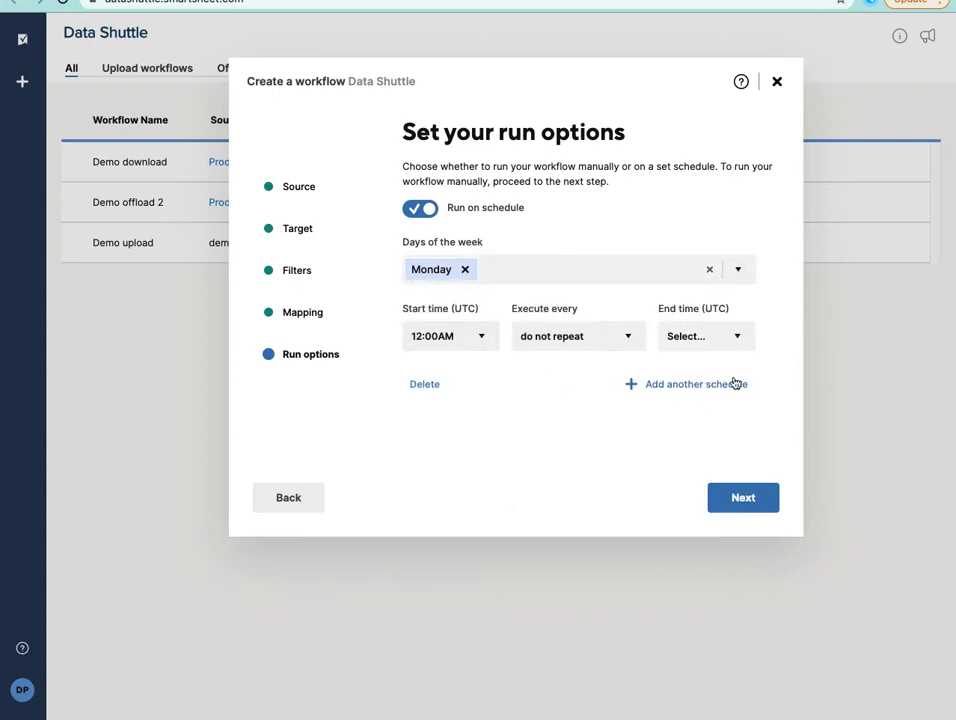
Accept the run options, name the workflow "Download of new products" and publish it.
click(740, 507)
click(518, 227)
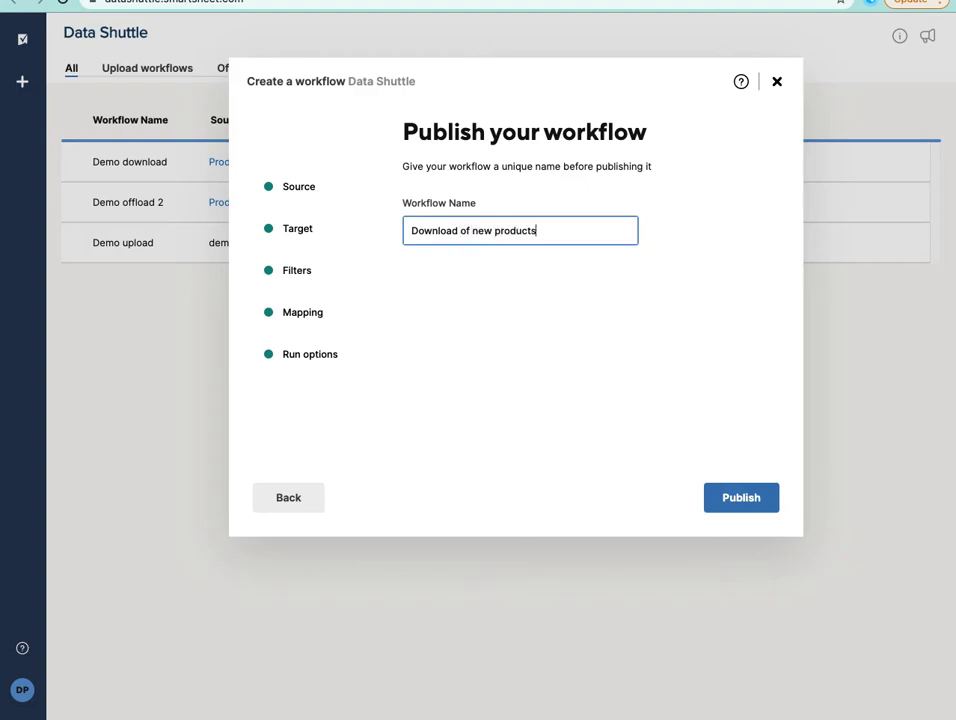
click(731, 499)
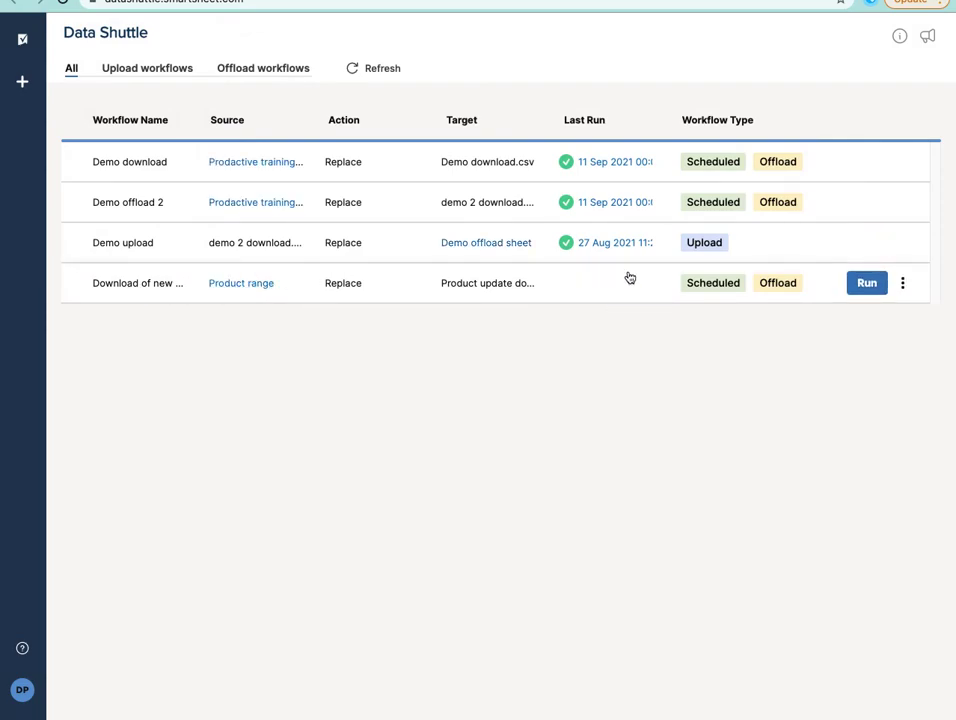
Run the Download of new products workflow, refresh the list and check the details of its last run.
click(866, 288)
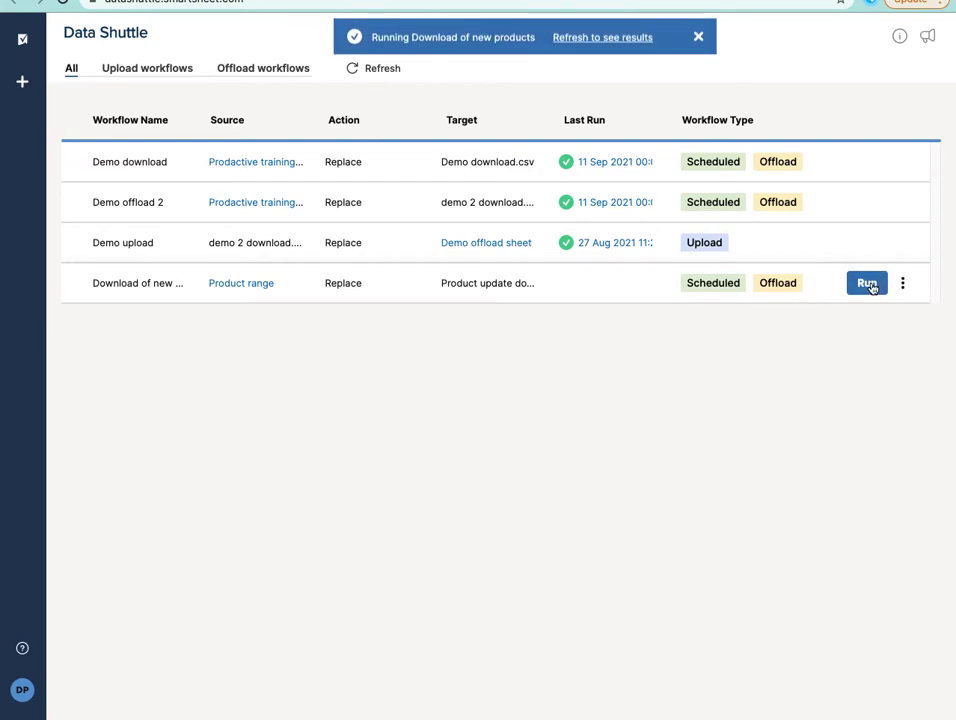
click(608, 39)
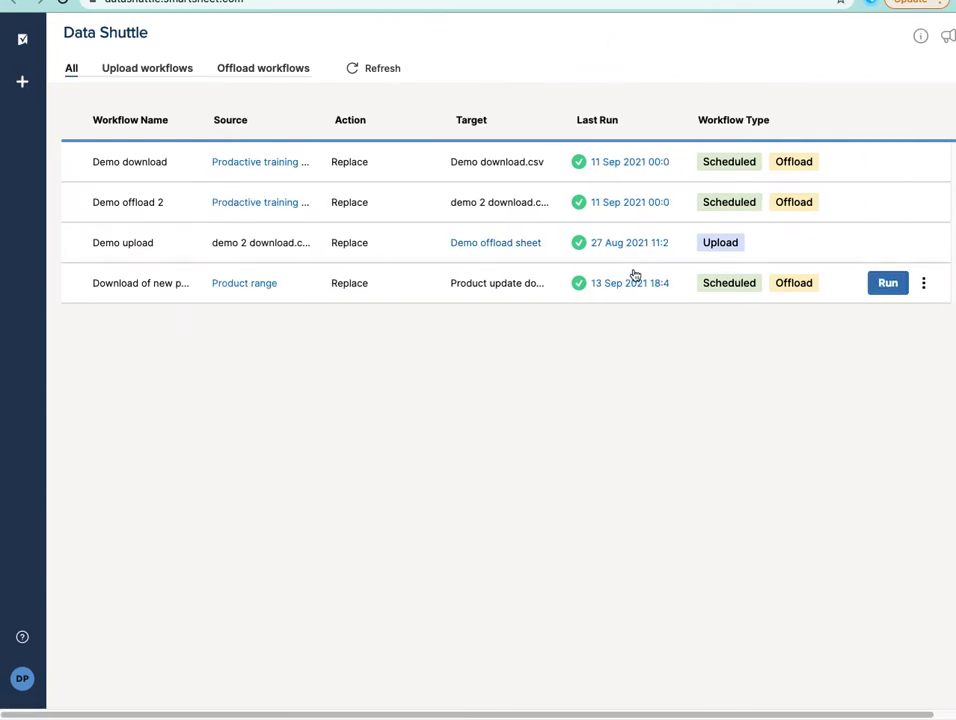
click(637, 284)
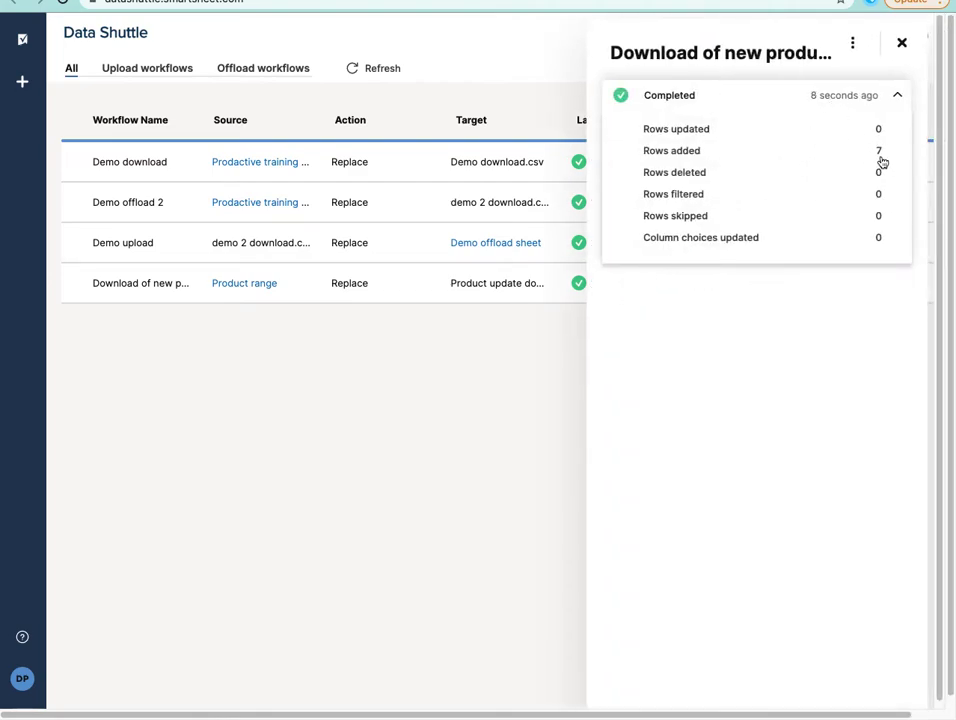
click(525, 395)
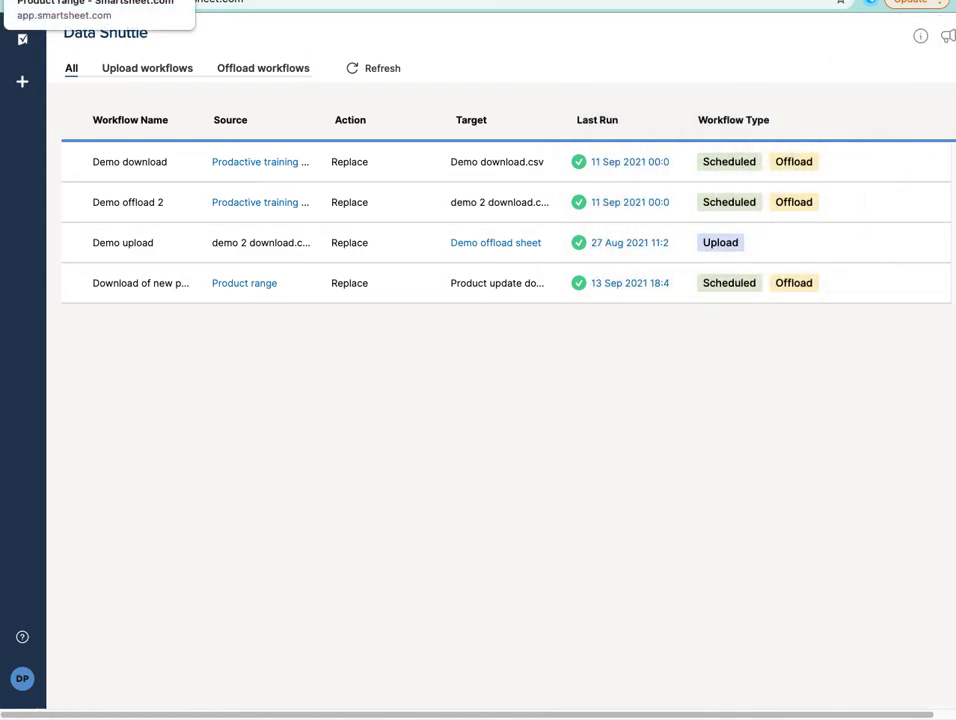
Start a new workflow of the Upload Grid Data type.
click(23, 84)
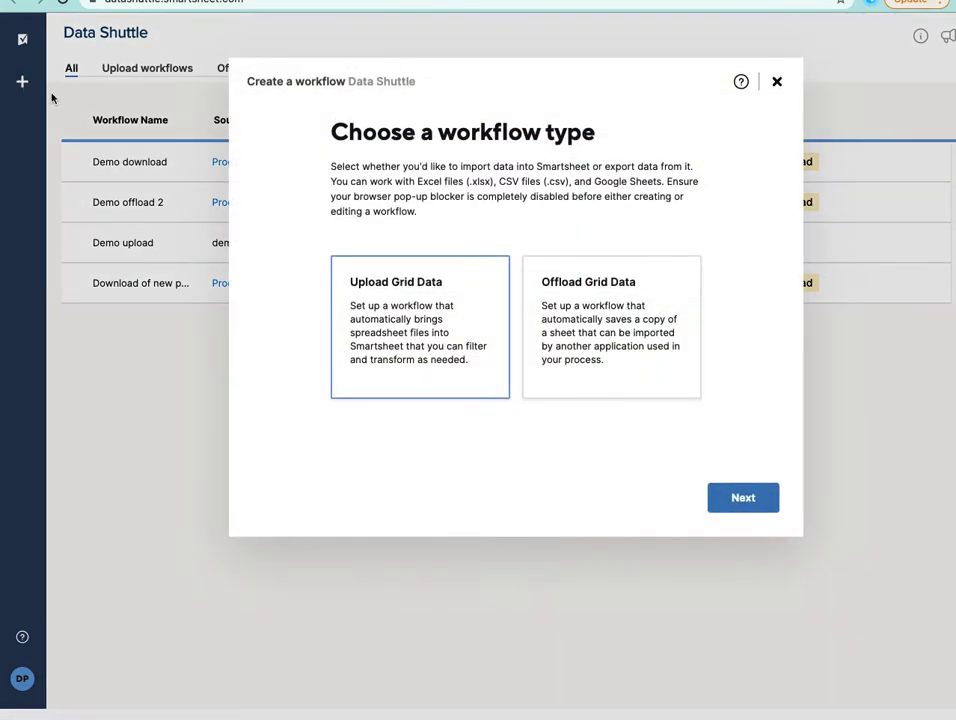
click(435, 332)
click(733, 500)
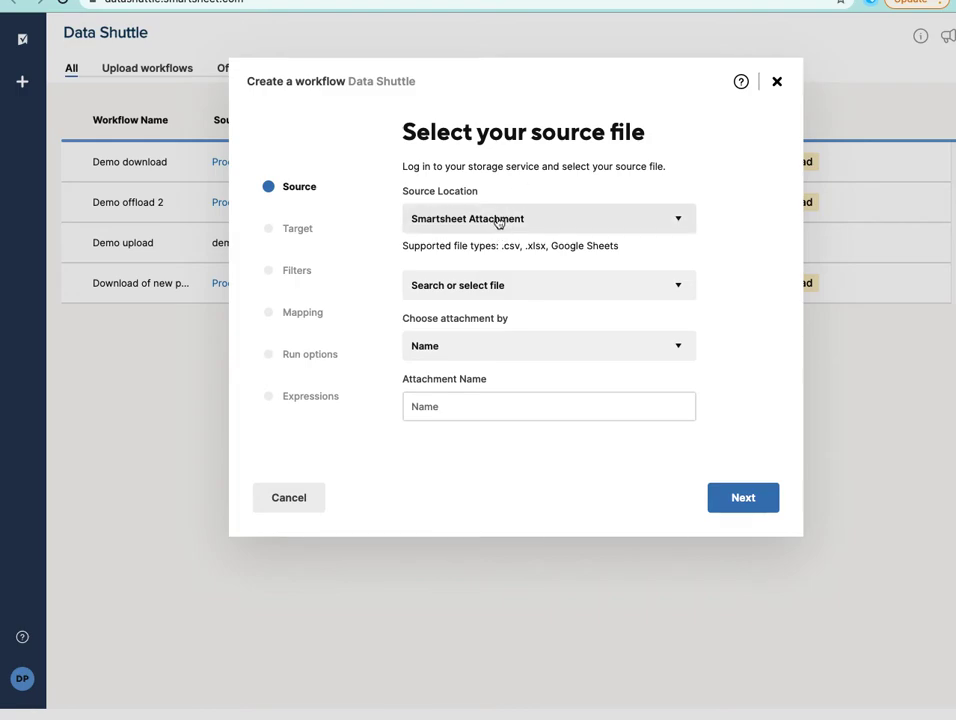
Choose the Product range sheet in the Sales team folder of 0. Prodactive demo as the source for the Smartsheet attachment.
click(484, 290)
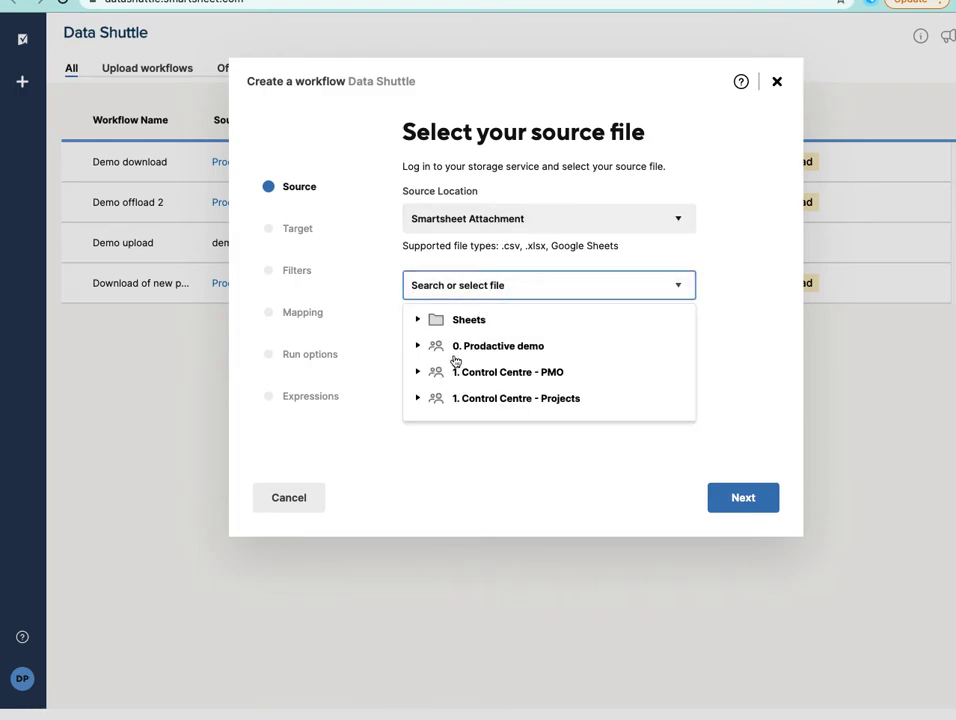
click(418, 345)
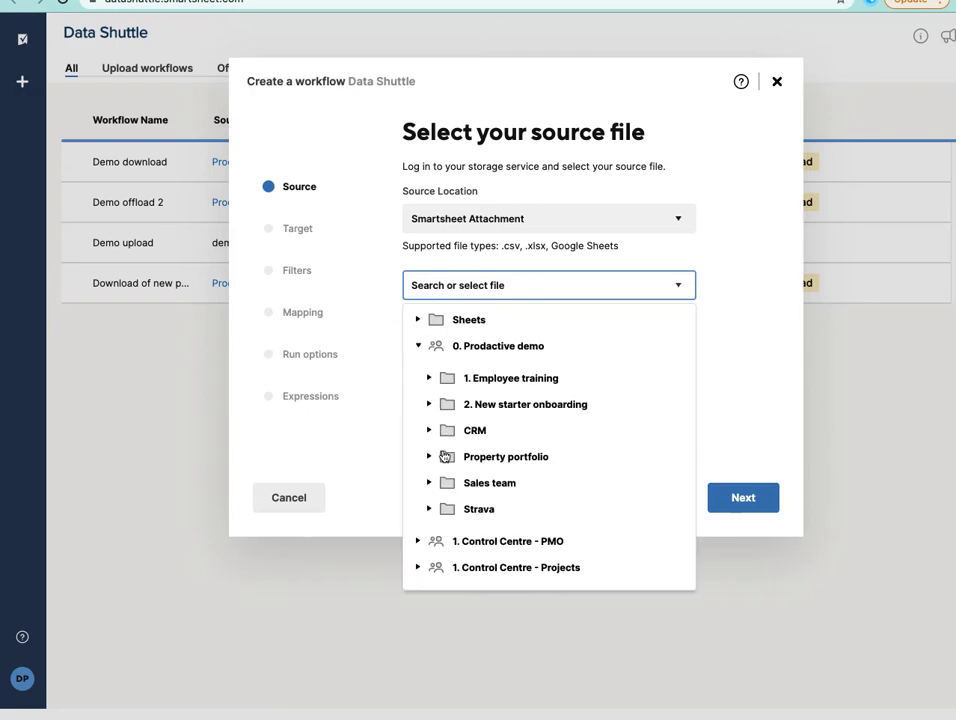
click(429, 482)
scroll(470, 490, down, 2)
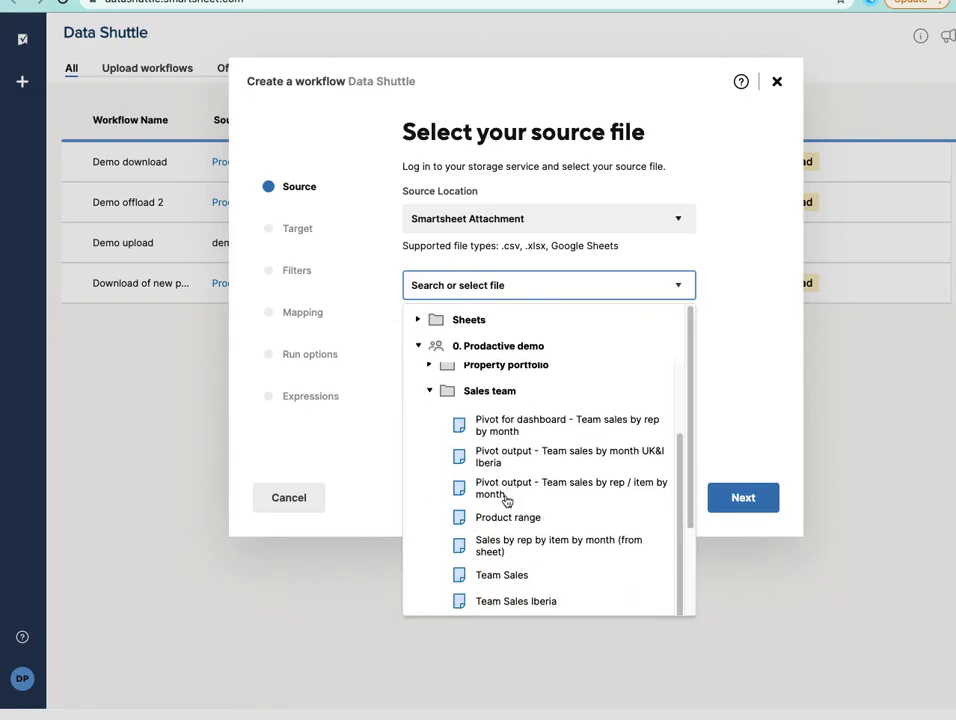
click(501, 520)
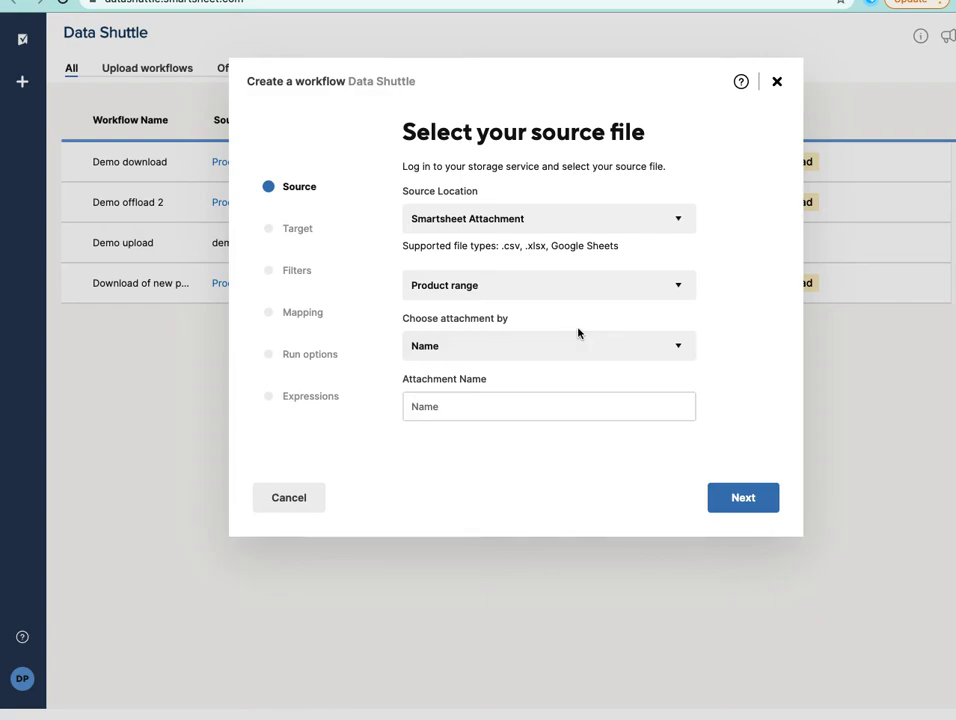
Choose the source attachment by Most recent, mark the file as having column headers, and accept the source settings.
click(626, 341)
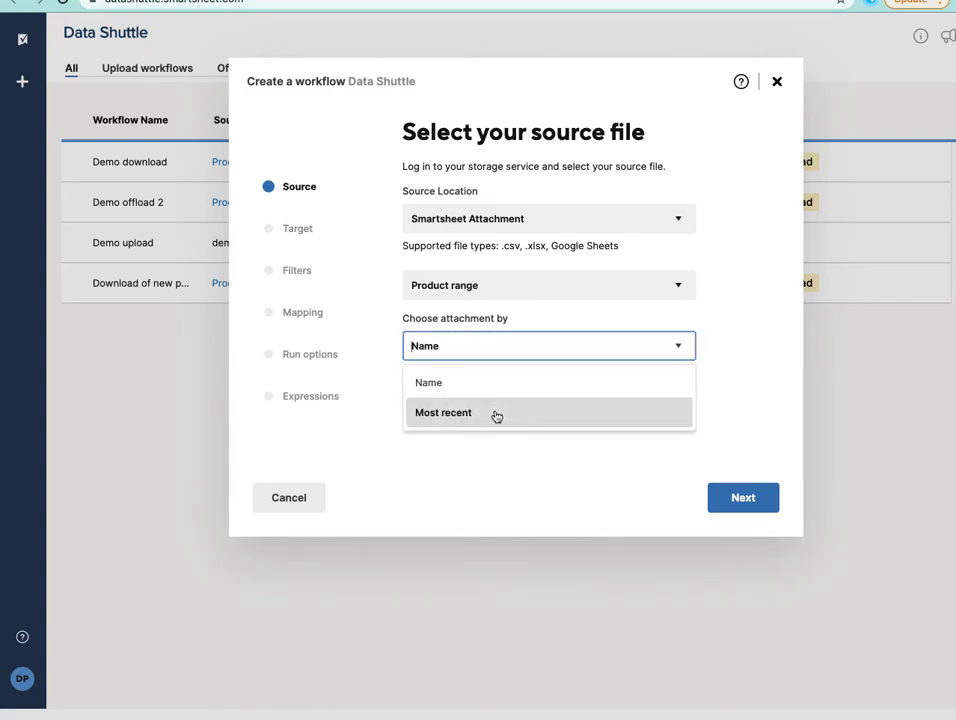
click(496, 414)
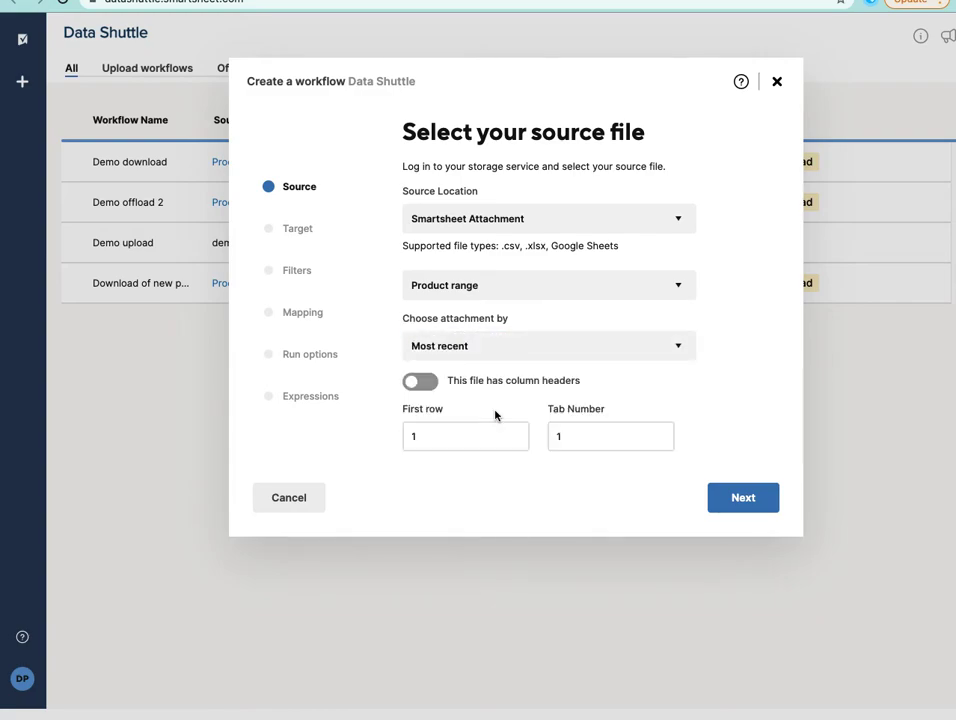
click(432, 387)
click(738, 503)
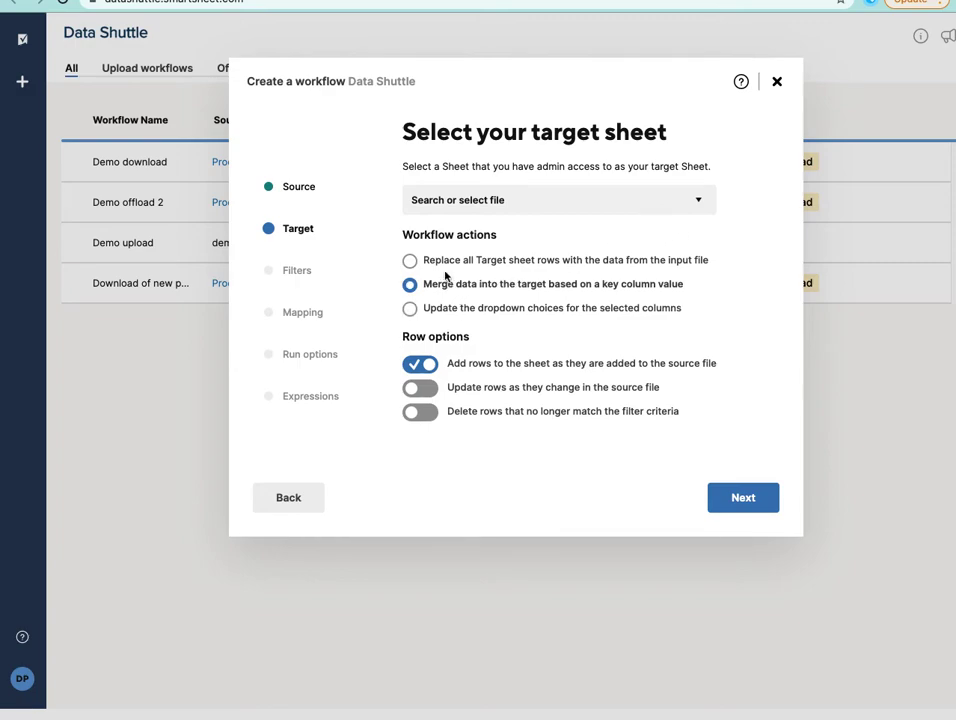
Set the workflow action to update the dropdown choices for the selected columns.
click(485, 287)
click(409, 310)
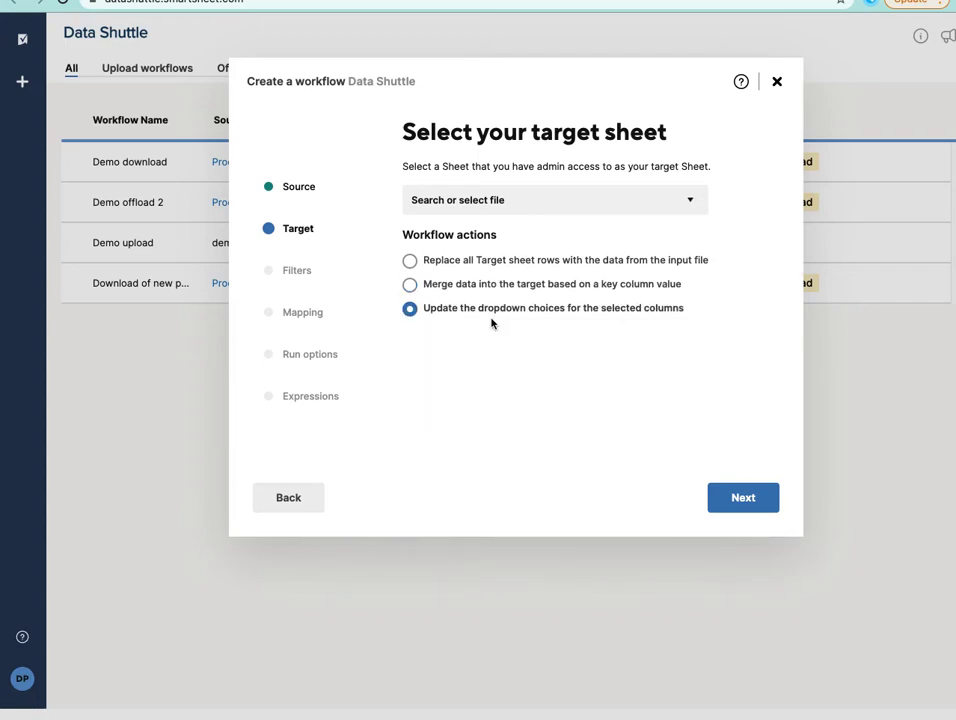
click(418, 310)
click(749, 502)
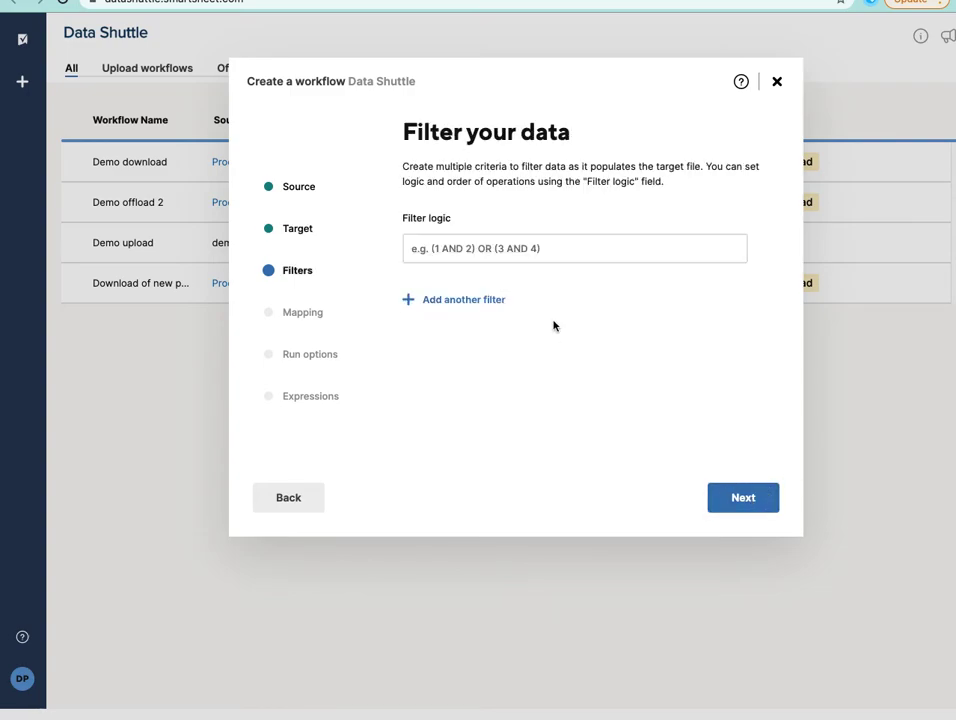
click(745, 499)
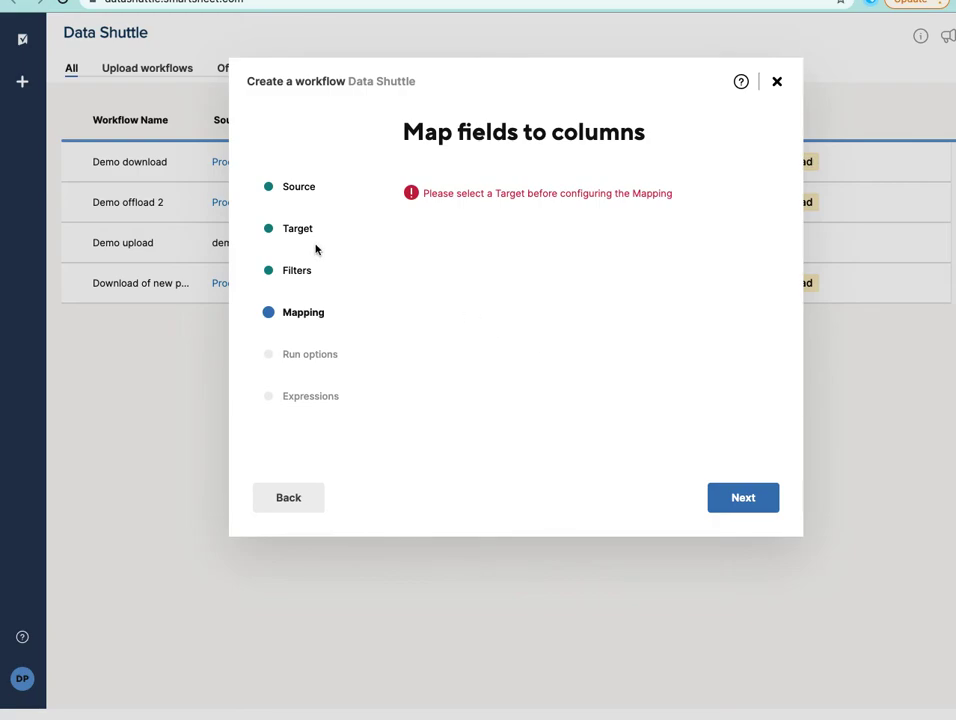
click(300, 232)
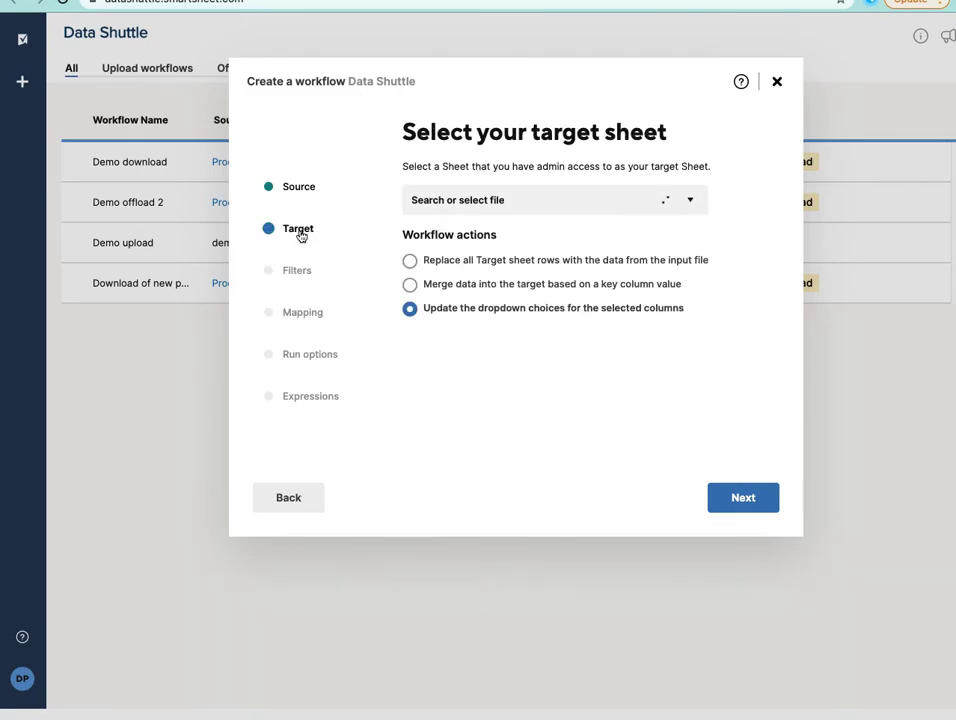
Set the target sheet to Team Sales in the Sales team folder of 0. Prodactive demo, and leave the data unfiltered.
click(495, 204)
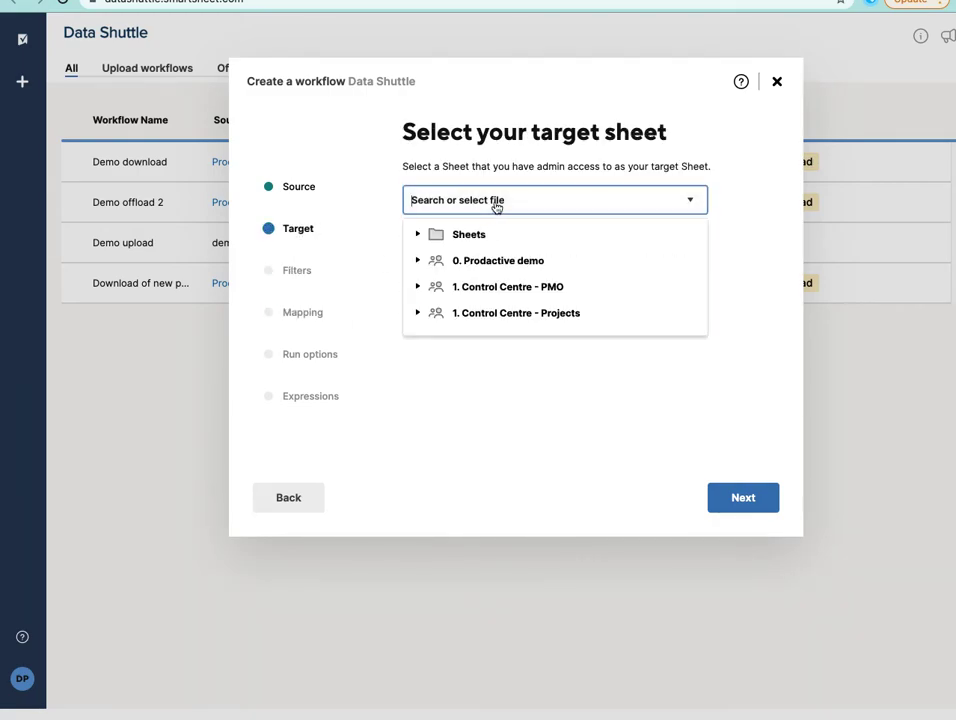
click(418, 261)
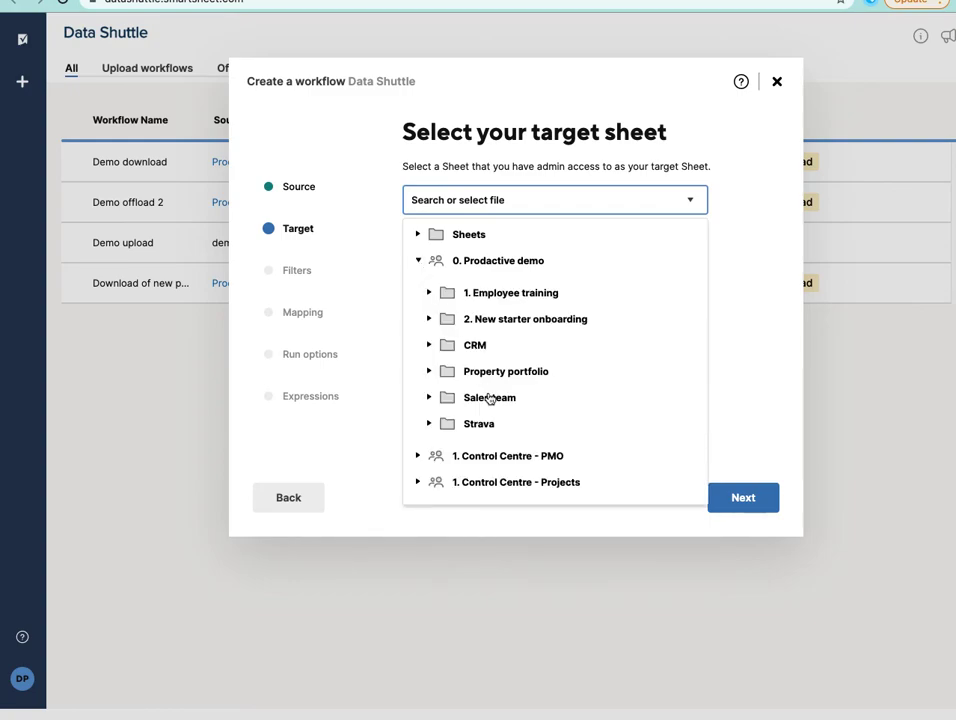
click(428, 397)
scroll(489, 429, down, 2)
click(489, 479)
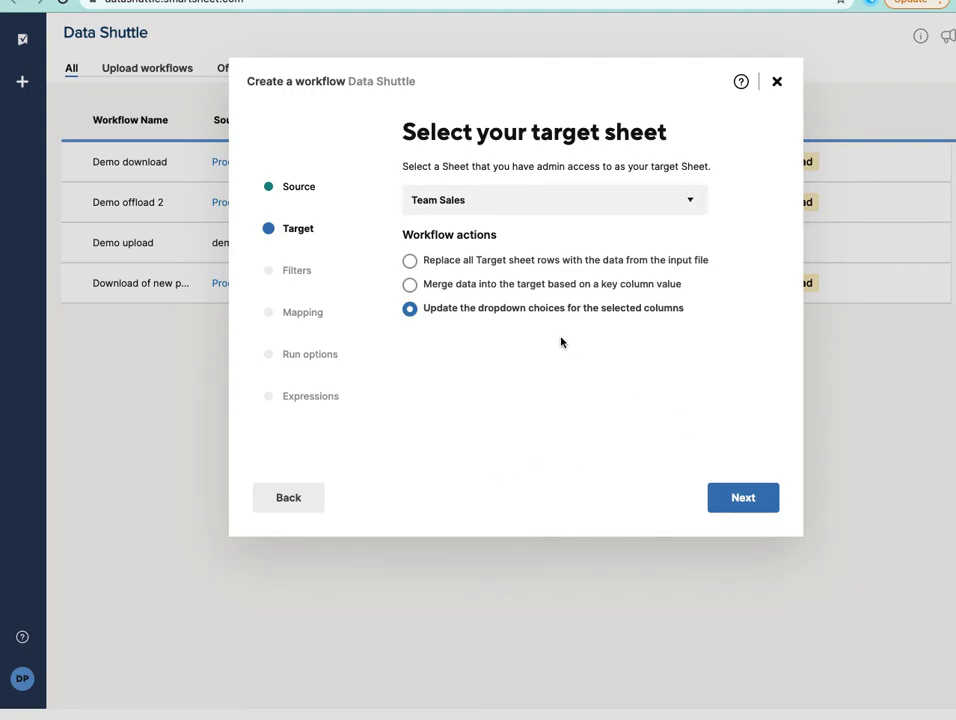
click(410, 311)
click(755, 503)
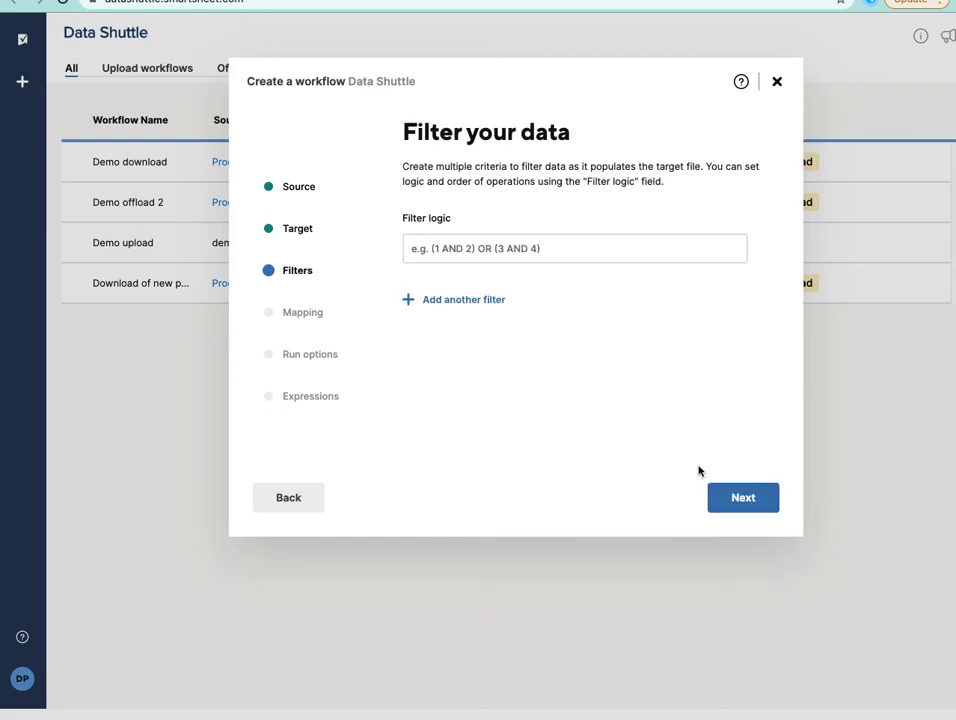
click(748, 505)
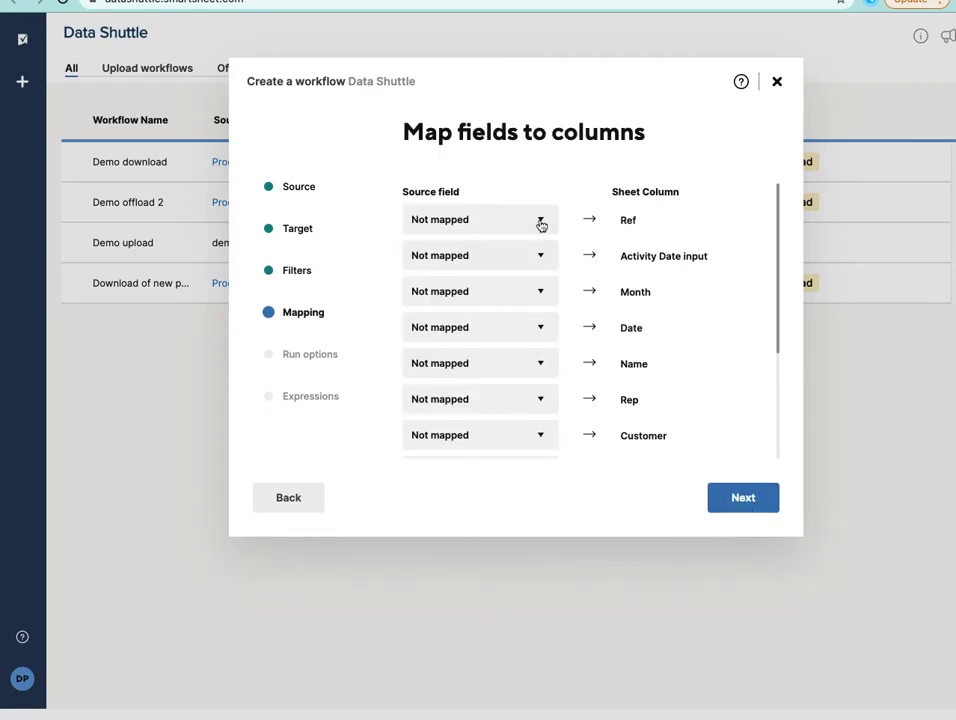
Map the Product source field to the Item sheet column and accept the mapping.
scroll(546, 344, down, 1)
scroll(548, 344, down, 1)
scroll(546, 371, down, 1)
click(540, 370)
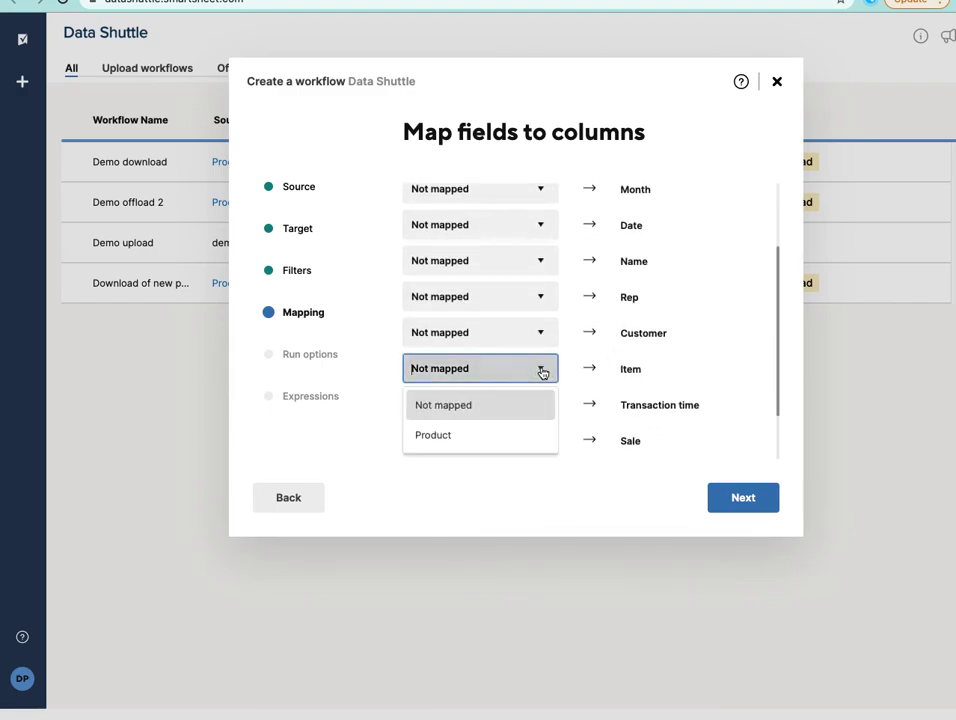
click(492, 436)
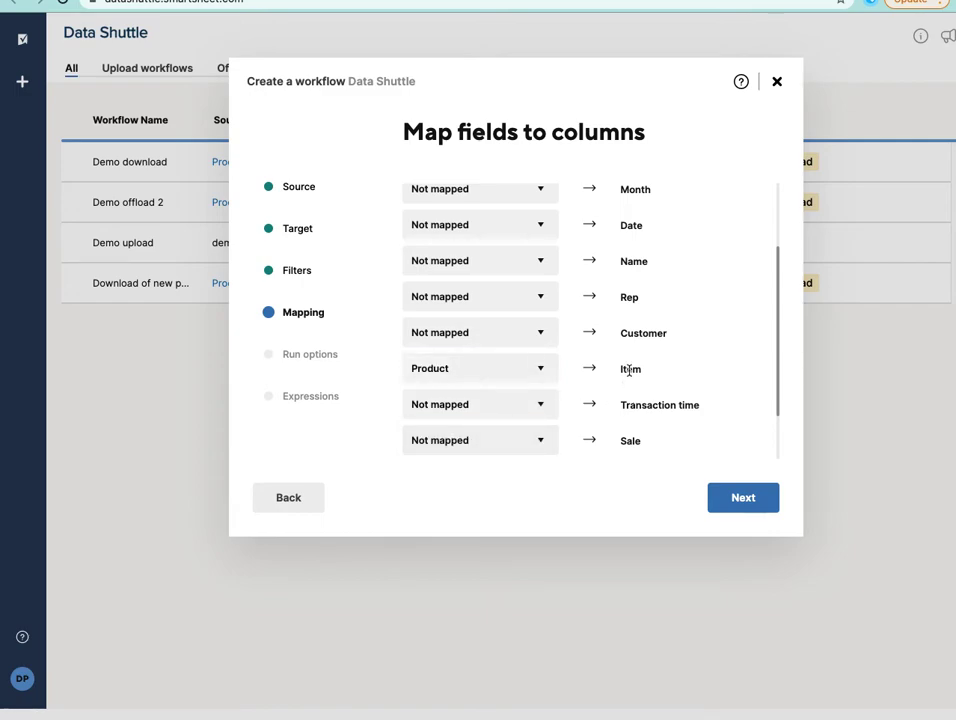
click(743, 498)
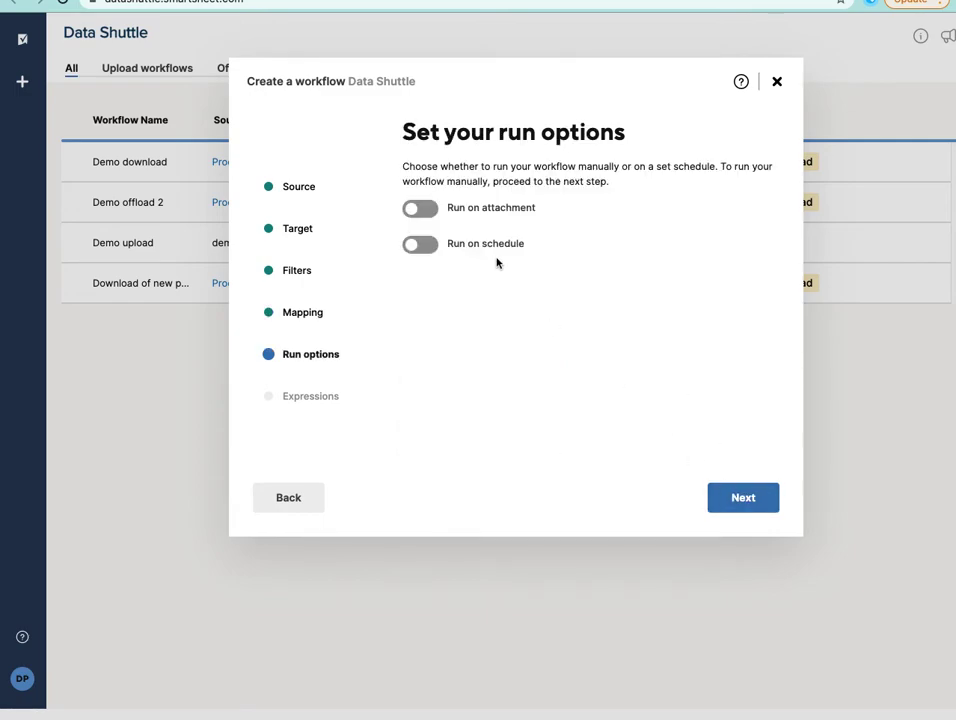
Set the upload workflow to run on attachment and continue without adding any input expressions.
click(437, 214)
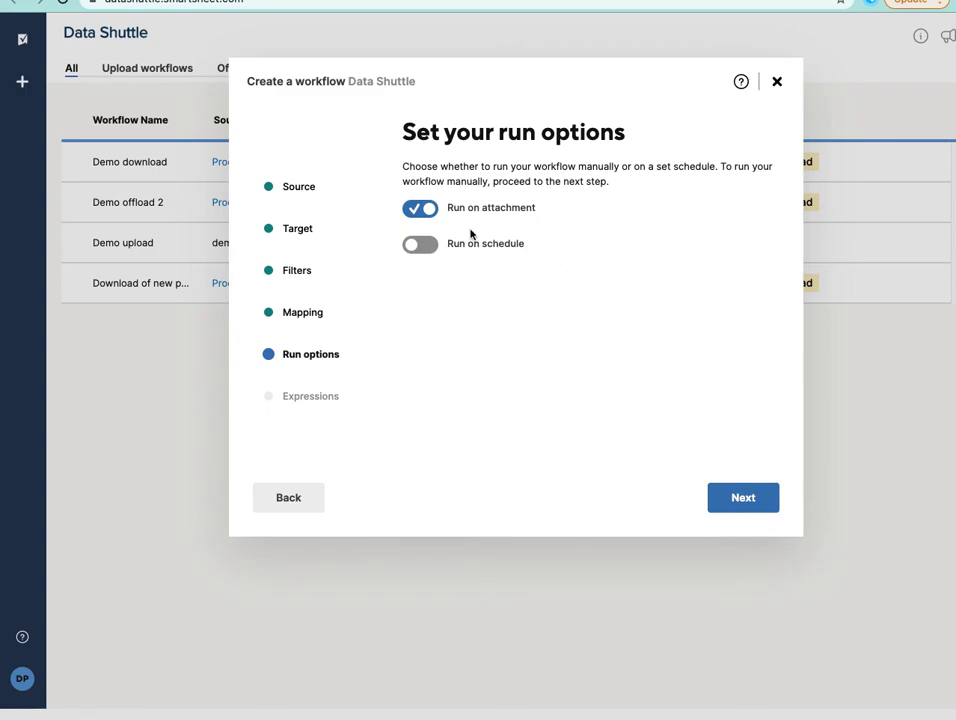
click(744, 500)
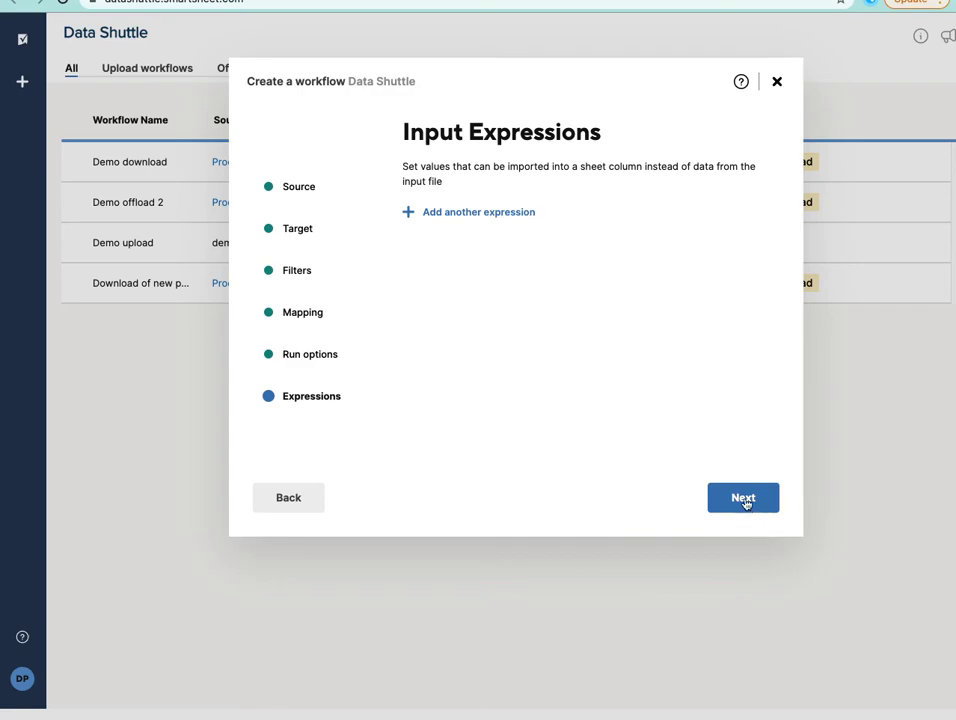
click(746, 500)
Name the upload workflow "Update product dropdowns" and publish it.
click(548, 224)
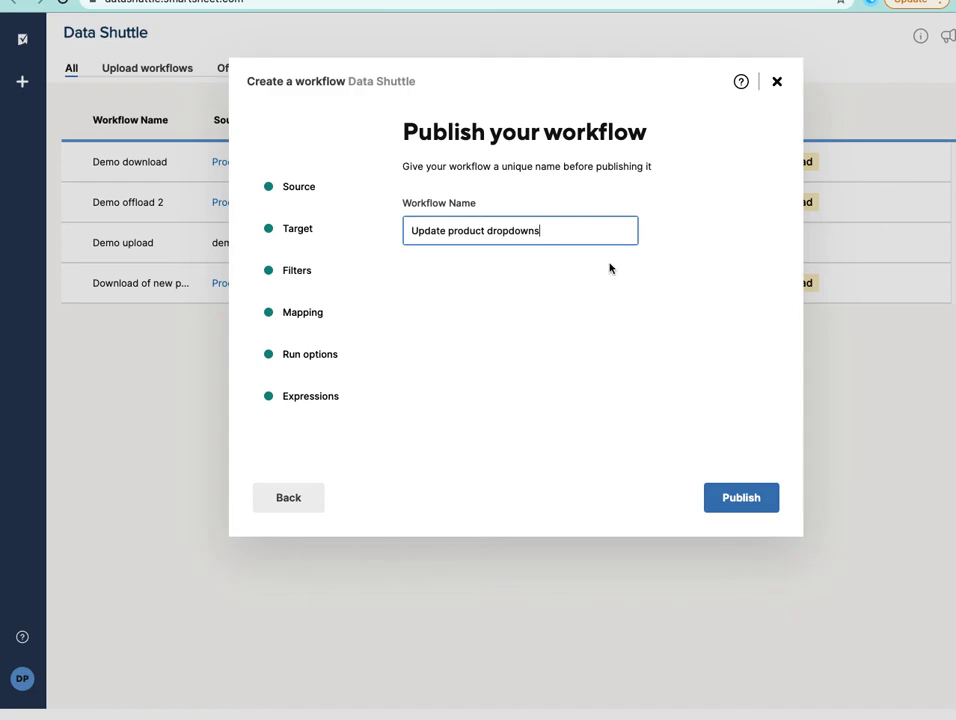
click(745, 499)
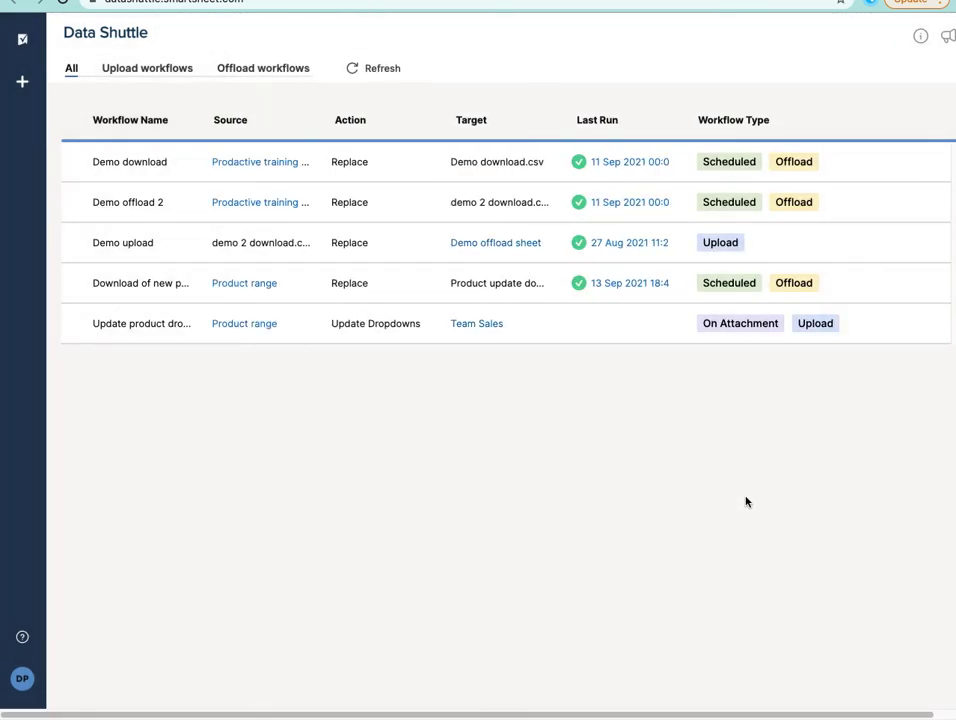
mouse_move(341, 324)
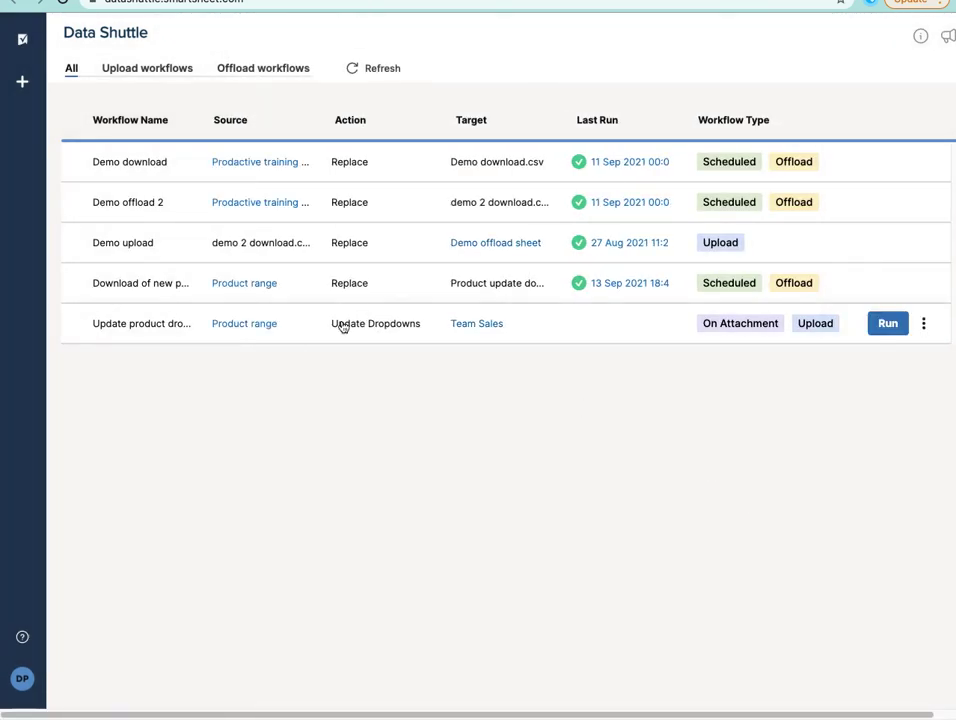
Run the Update product dropdowns workflow and refresh the workflow list to see its result.
click(887, 326)
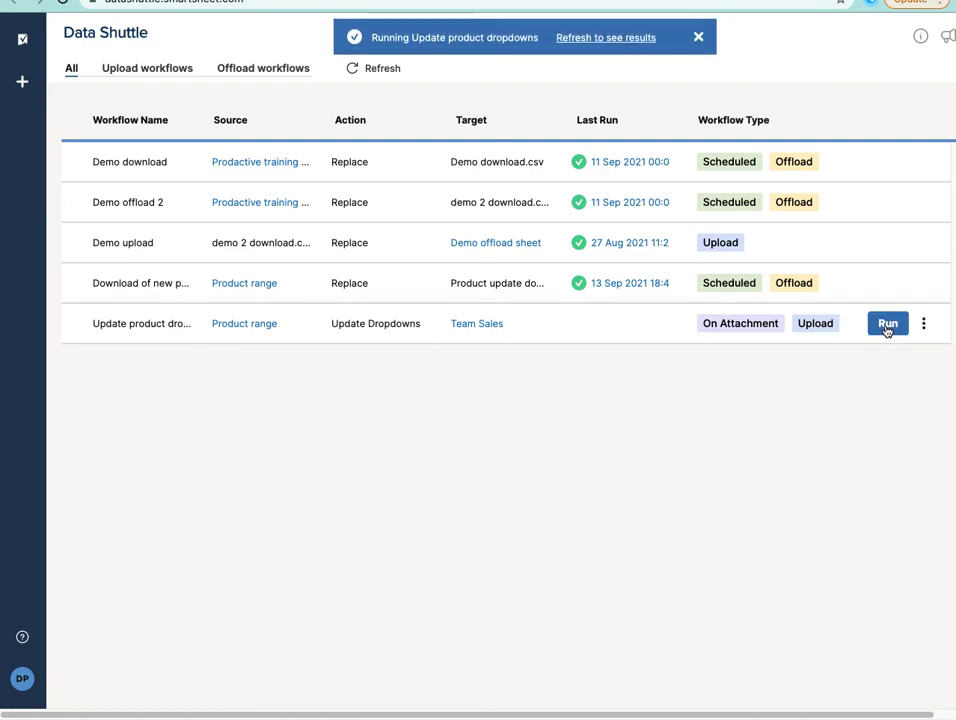
click(606, 38)
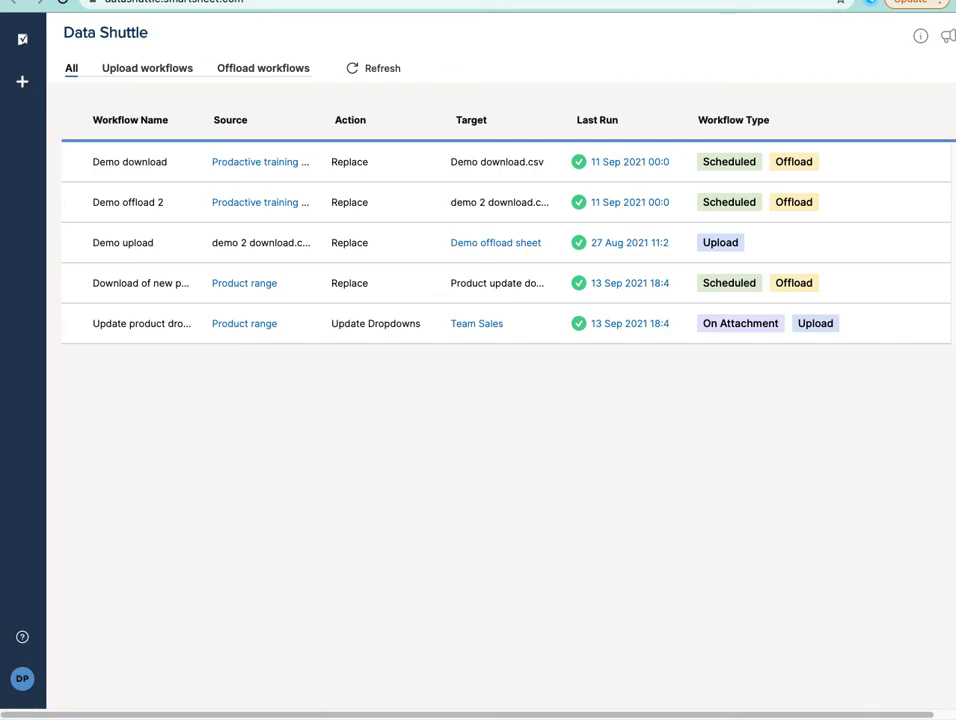
Switch to the Team Sales sheet and inspect the dropdown values in the Item column's properties without changing them.
click(100, 0)
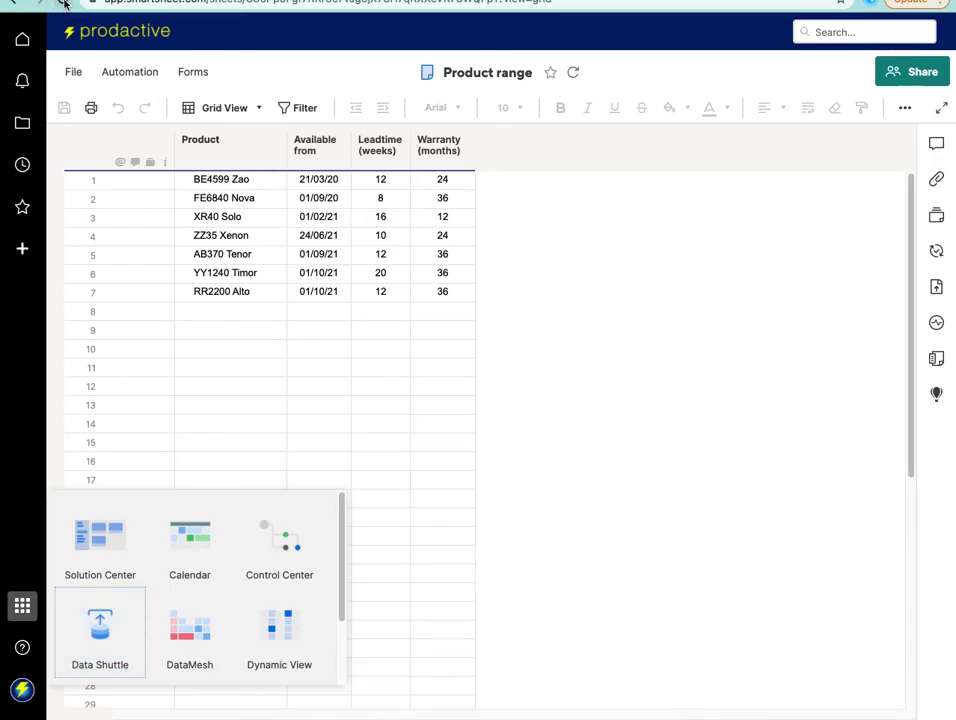
click(12, 2)
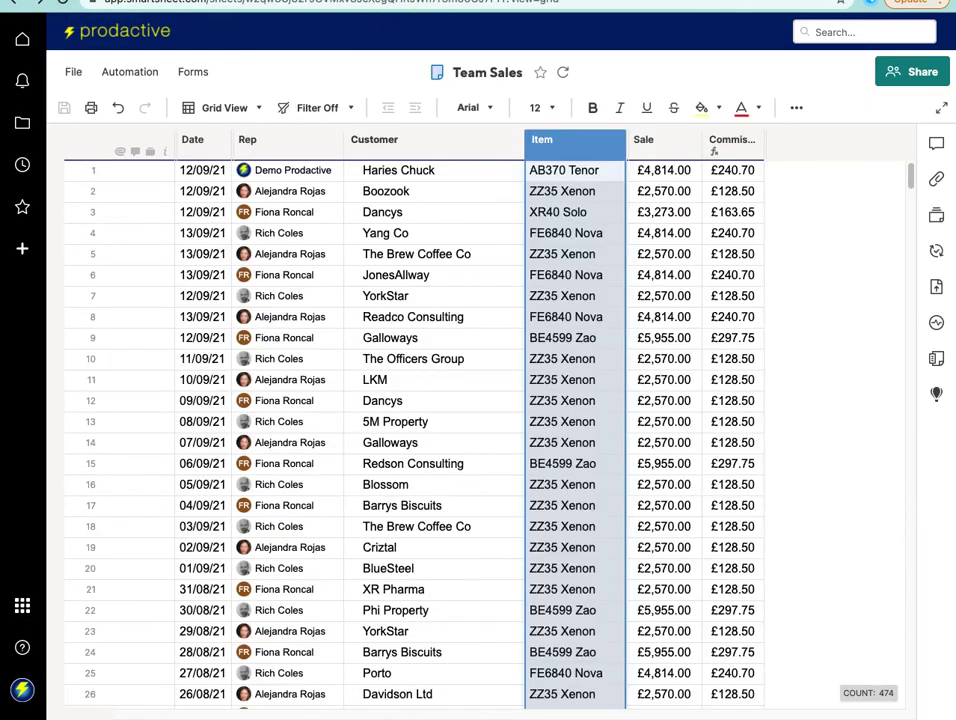
click(578, 148)
double_click(606, 145)
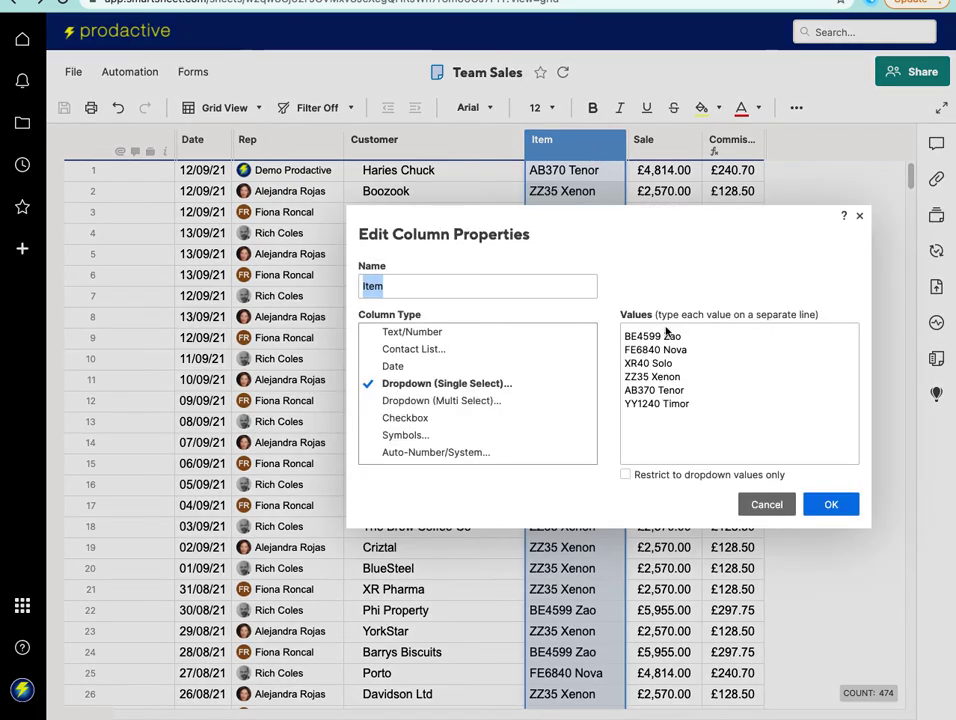
click(779, 507)
Refresh the Team Sales sheet and recheck the Item column's dropdown values for the RR2200 Alto product, leaving the properties unchanged.
click(562, 72)
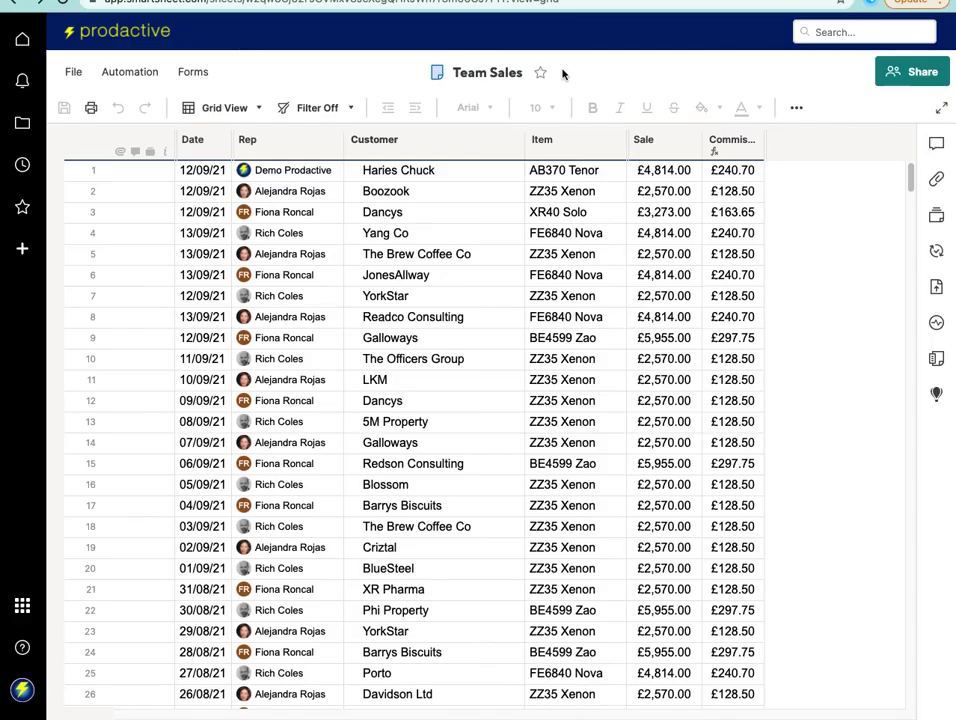
double_click(583, 141)
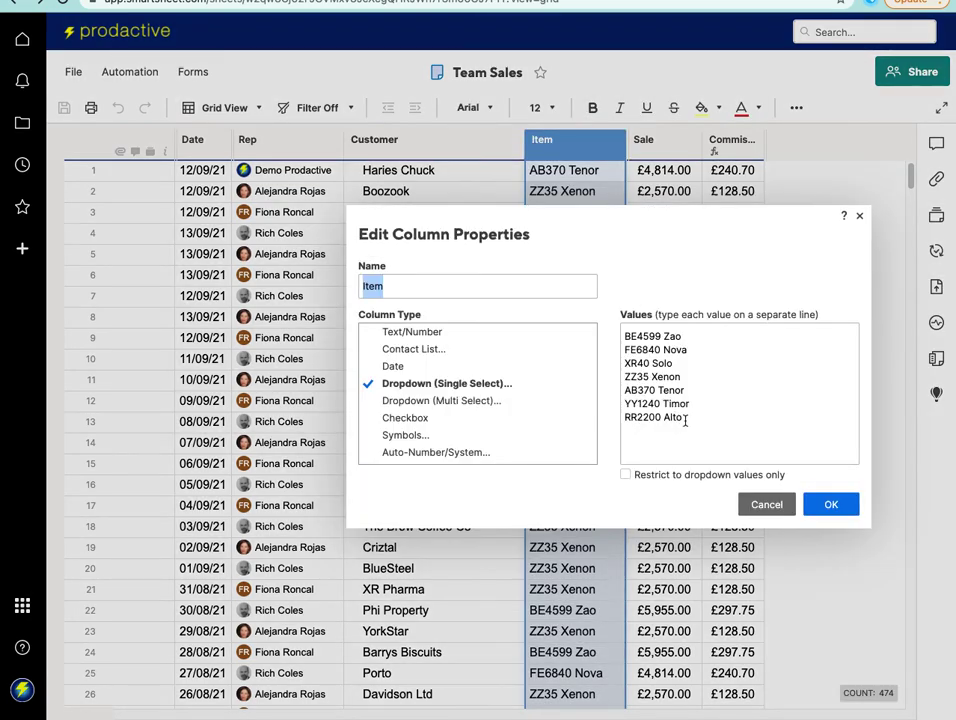
drag(685, 421, 631, 418)
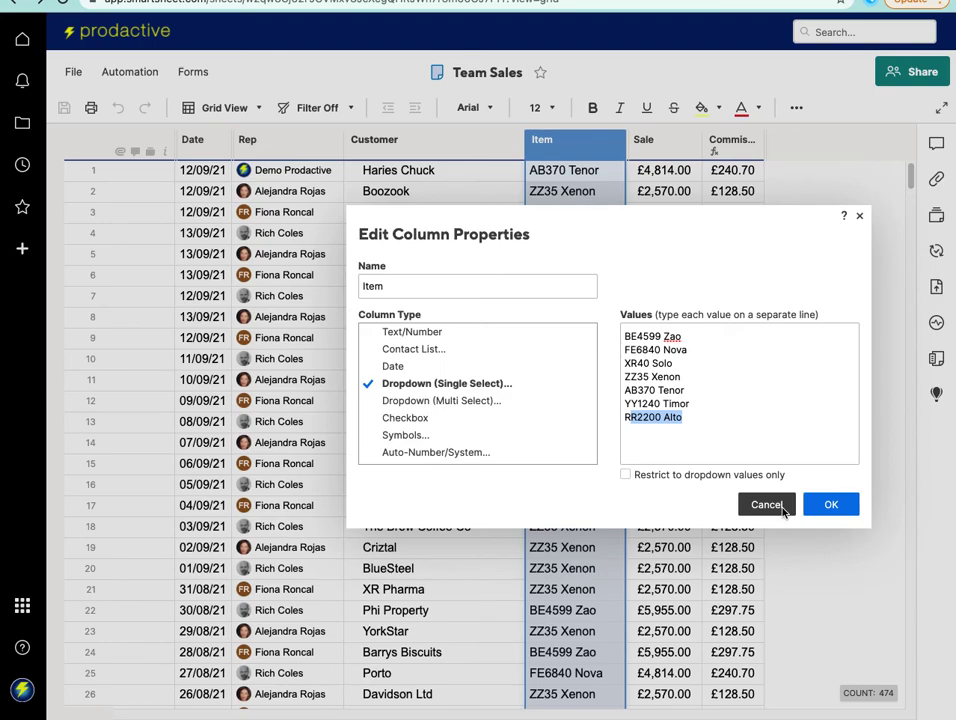
click(786, 507)
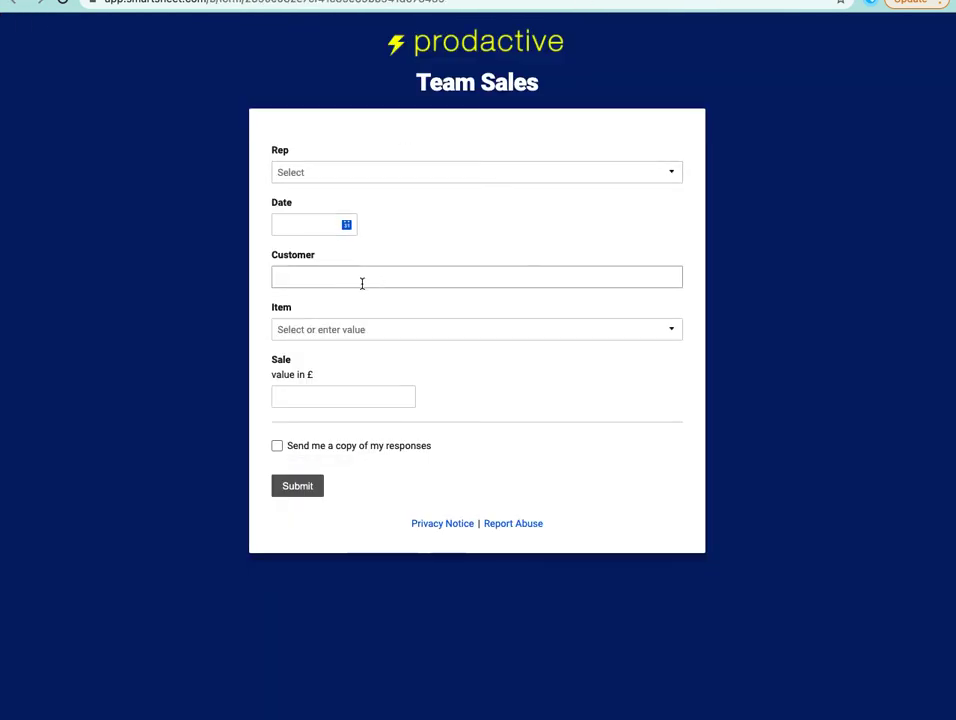
Check the Item options on the Team Sales form, reload the form and look for RR2200 Alto in the list.
click(405, 329)
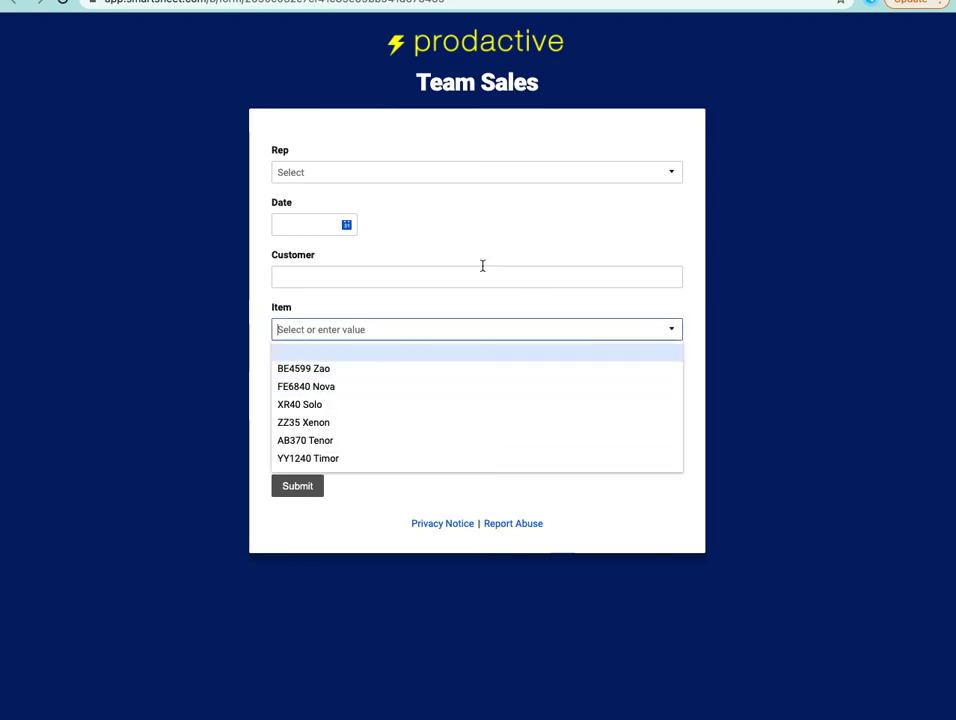
click(155, 228)
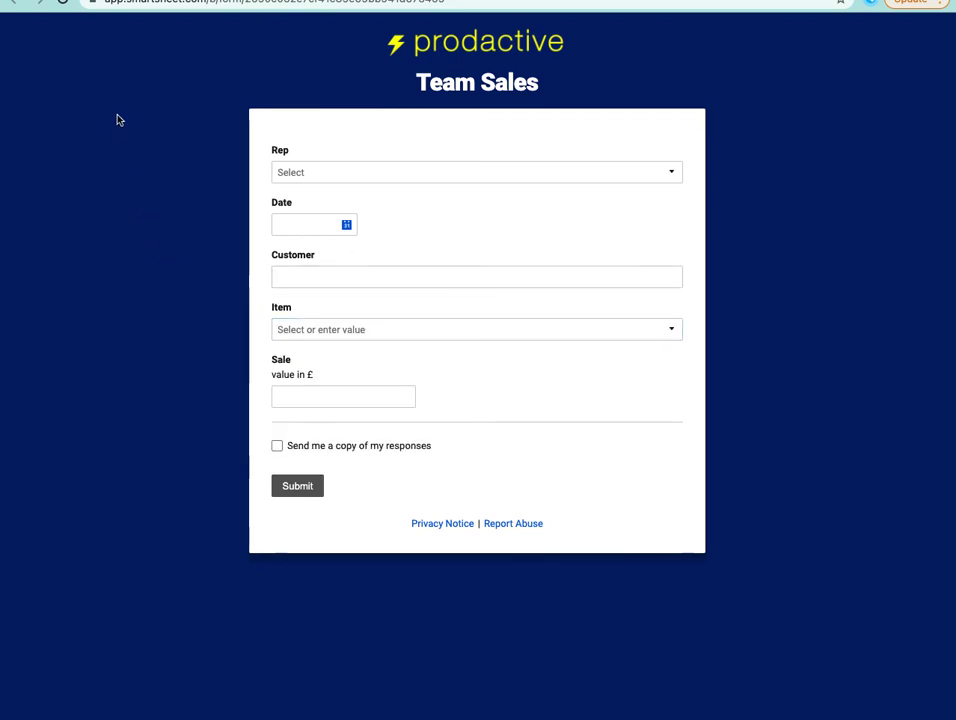
click(61, 3)
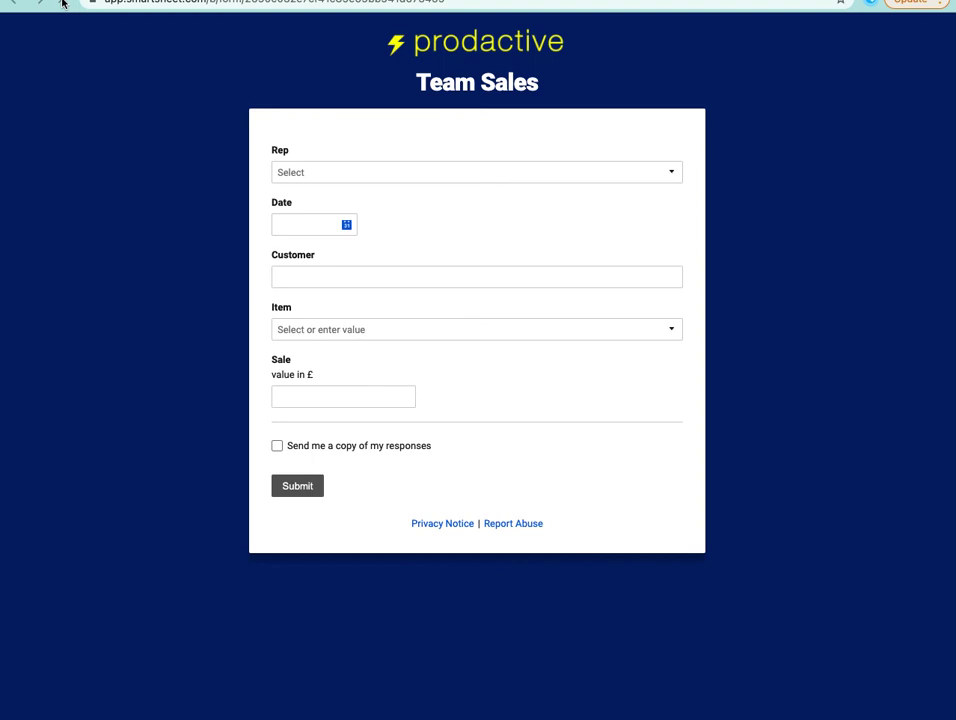
click(676, 334)
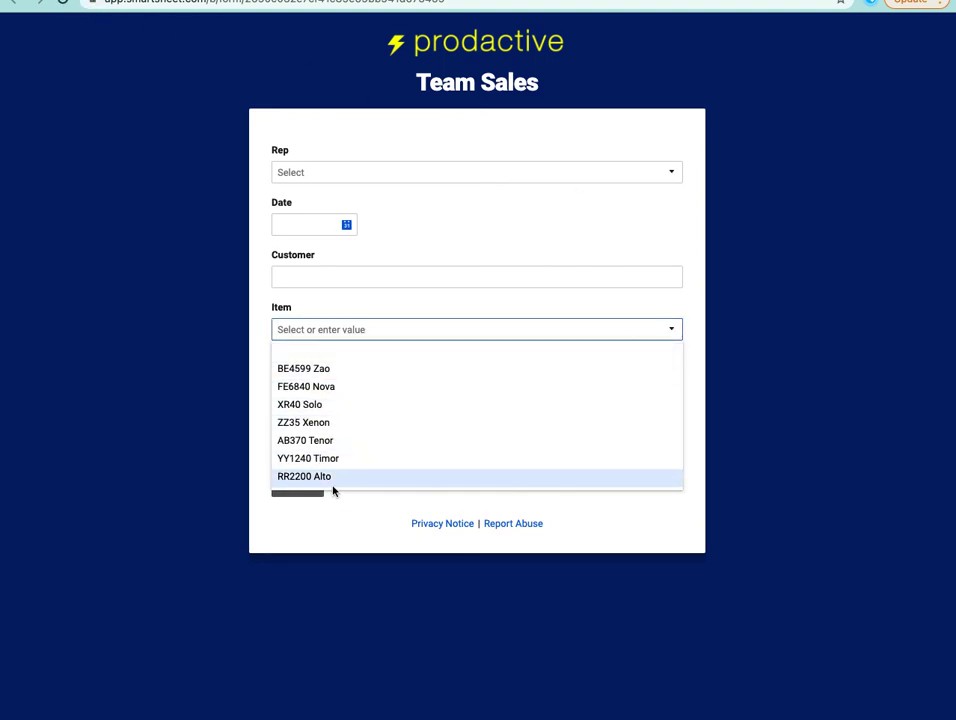
click(192, 443)
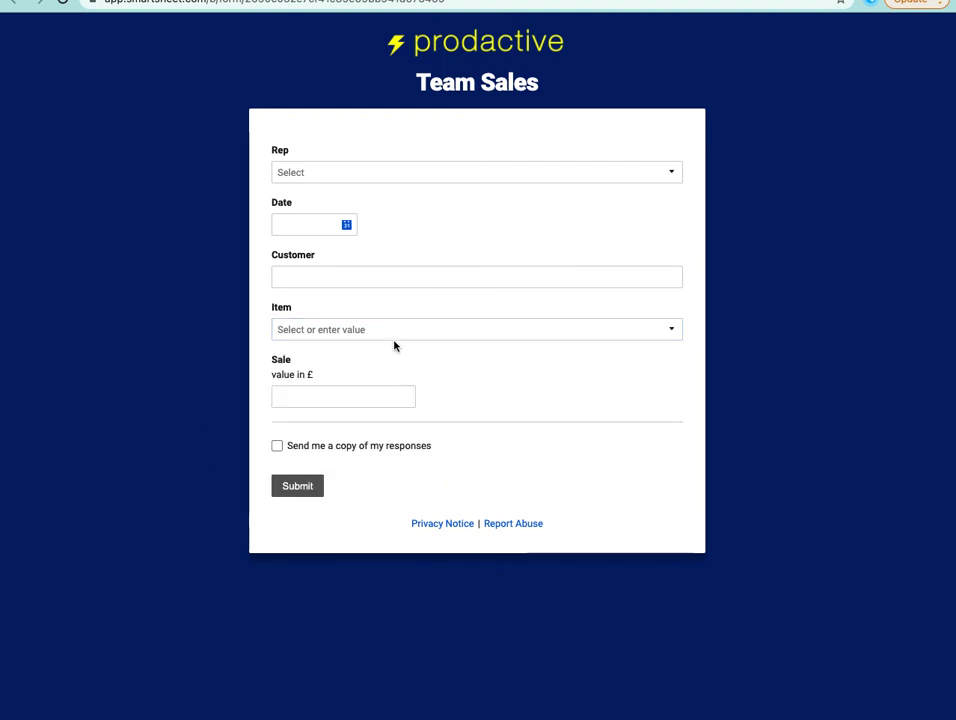